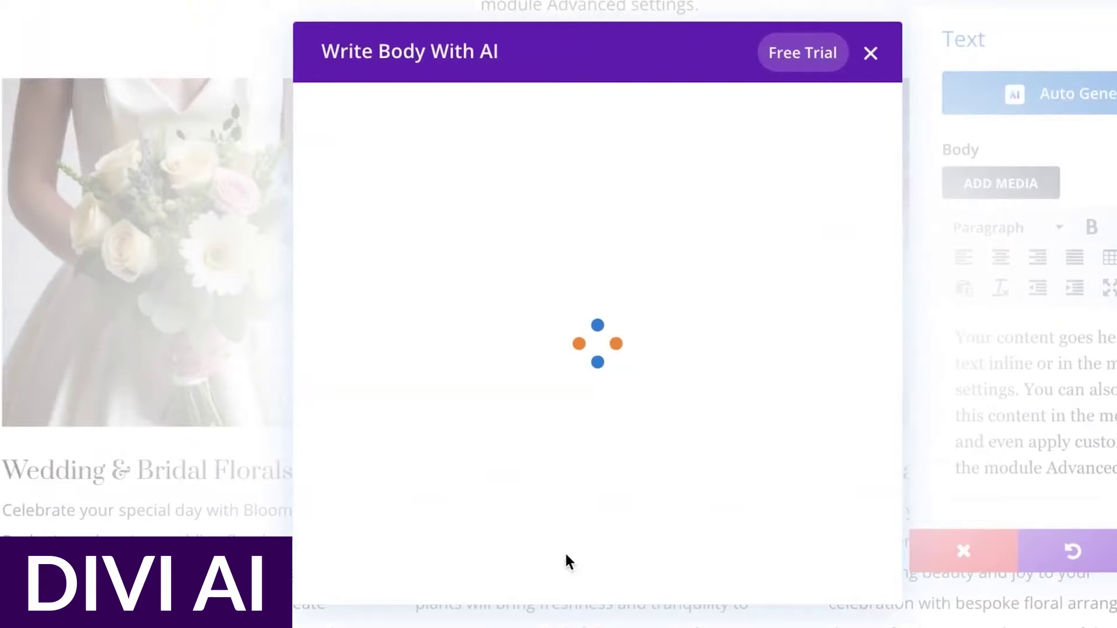
text(Target the keyword "San Francisco floral services")
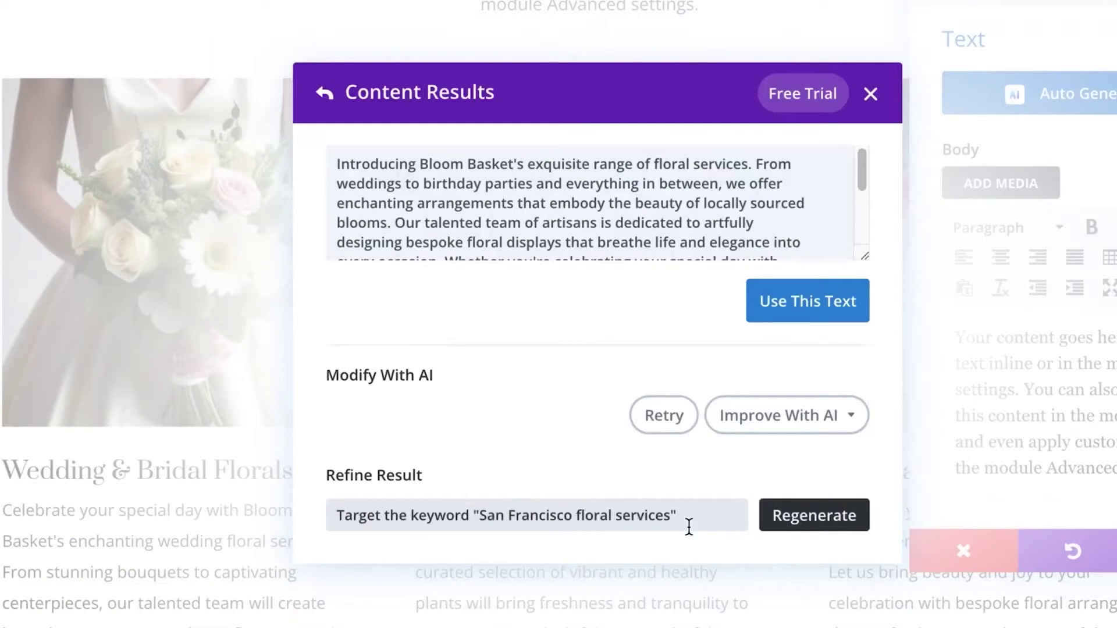
Regenerate the body text for San Francisco floral services, then shorten it with AI
click(808, 519)
click(786, 305)
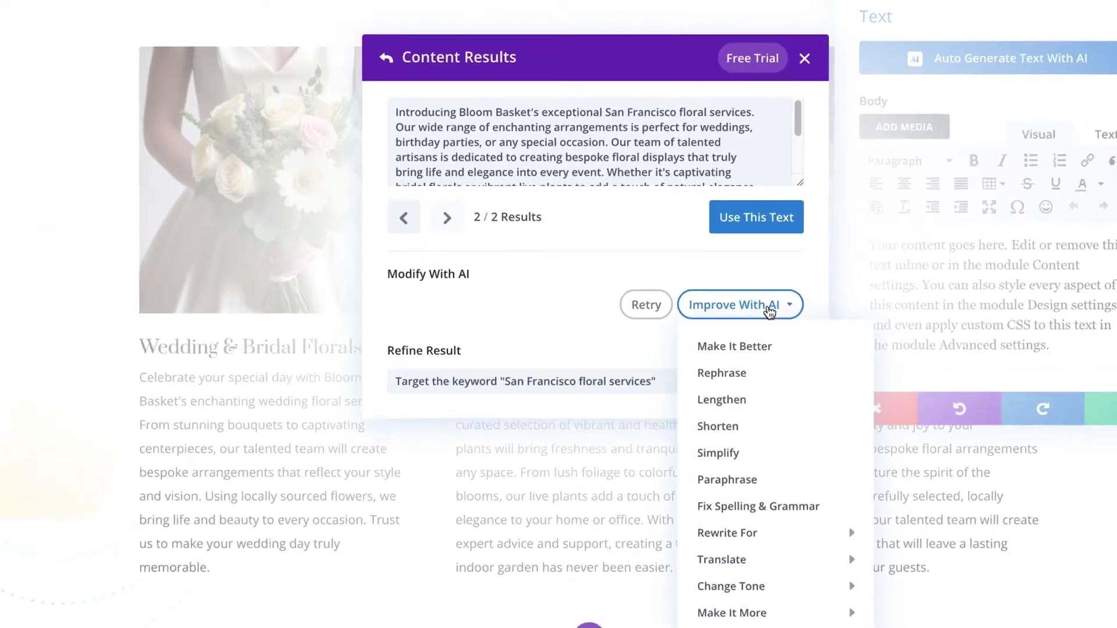
click(748, 401)
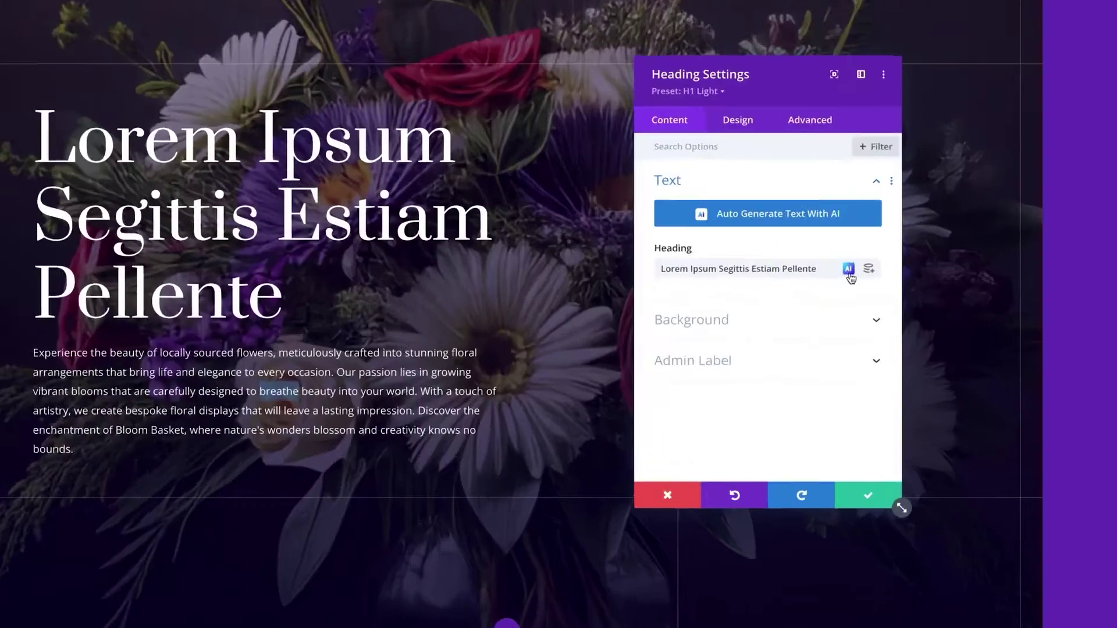
Replace the Lorem Ipsum heading with an AI-written Bloom Basket title
click(850, 267)
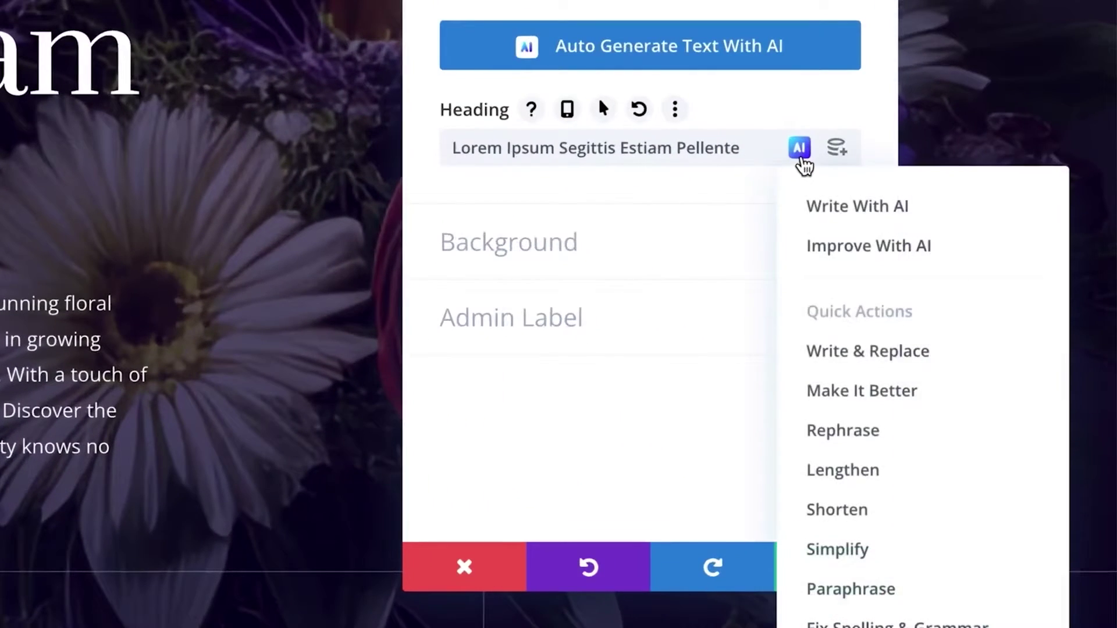
click(881, 217)
click(605, 290)
text(A c)
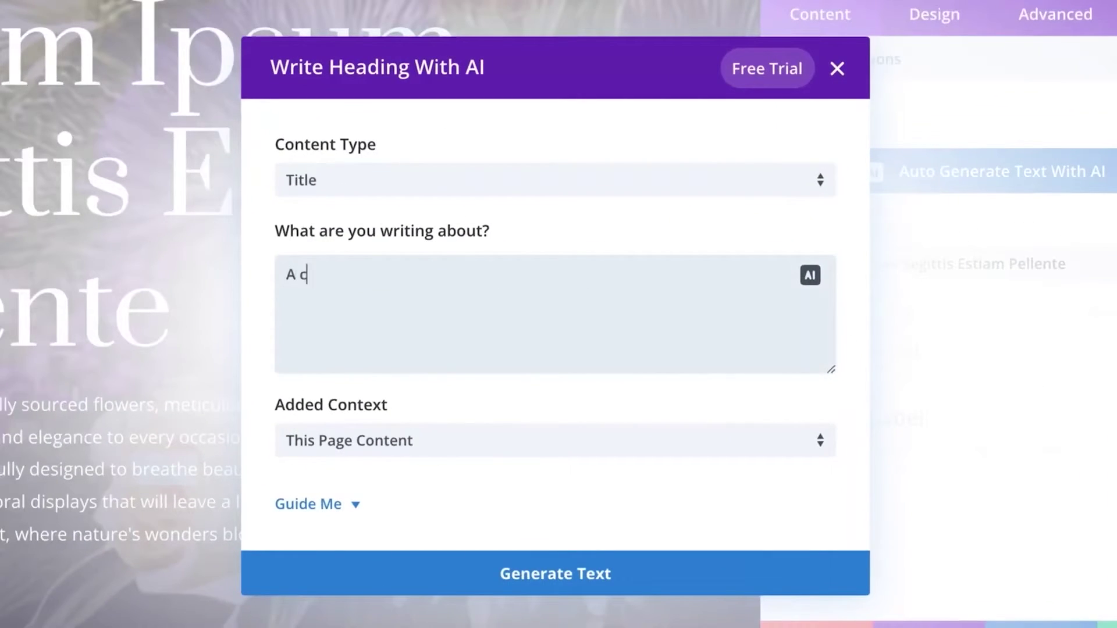
click(539, 569)
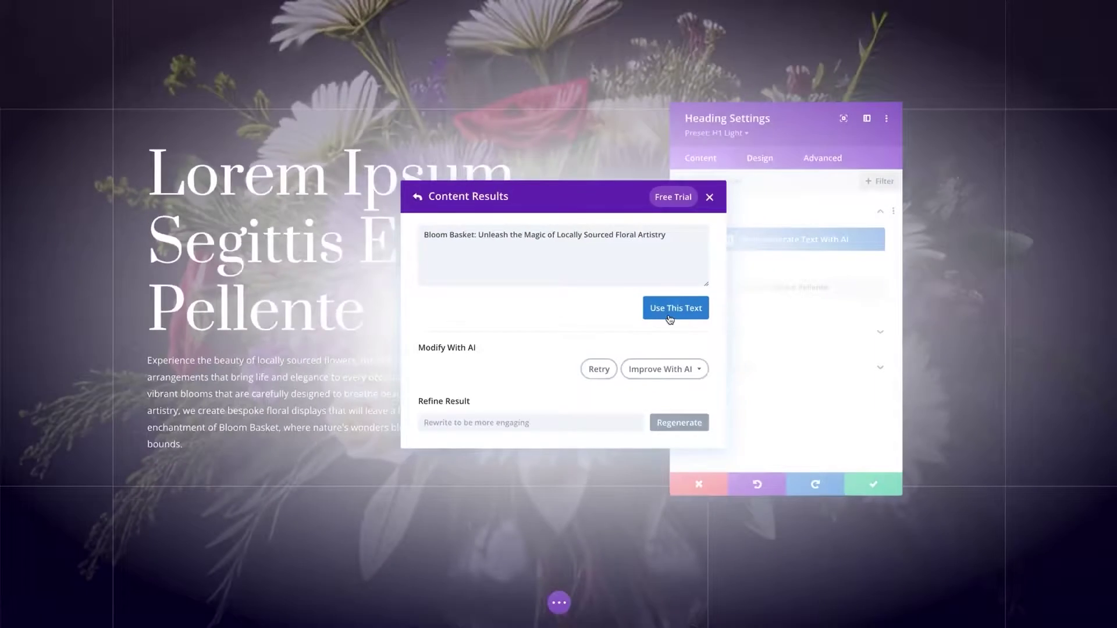
click(672, 304)
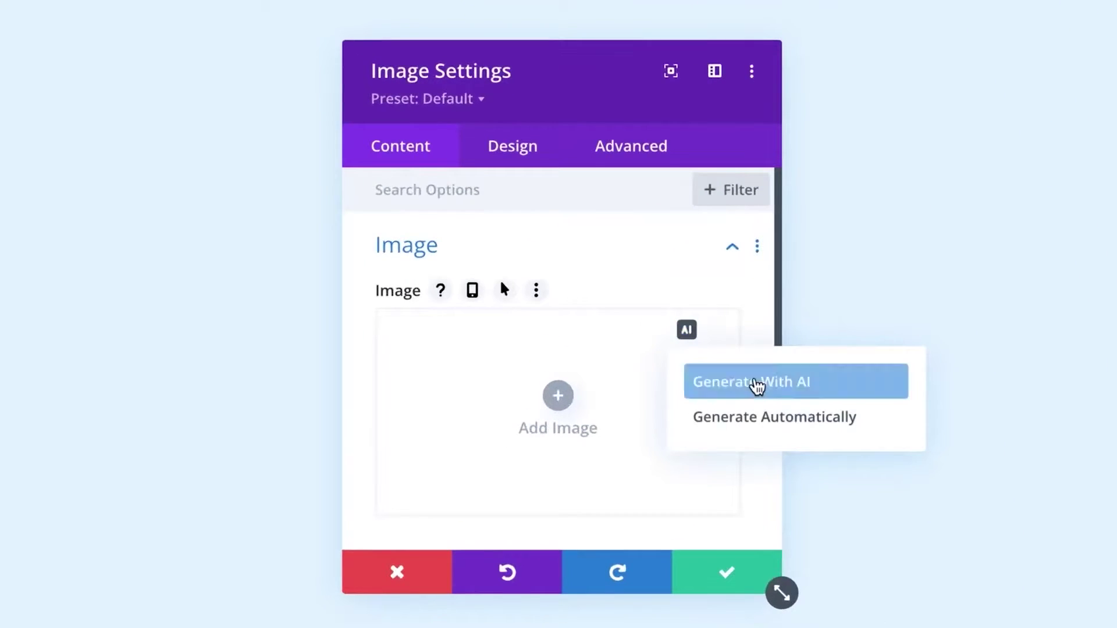
Generate AI images of coffee beans spilling from a cup on crinkled brown paper; pick the bottom-left one
click(755, 387)
click(576, 379)
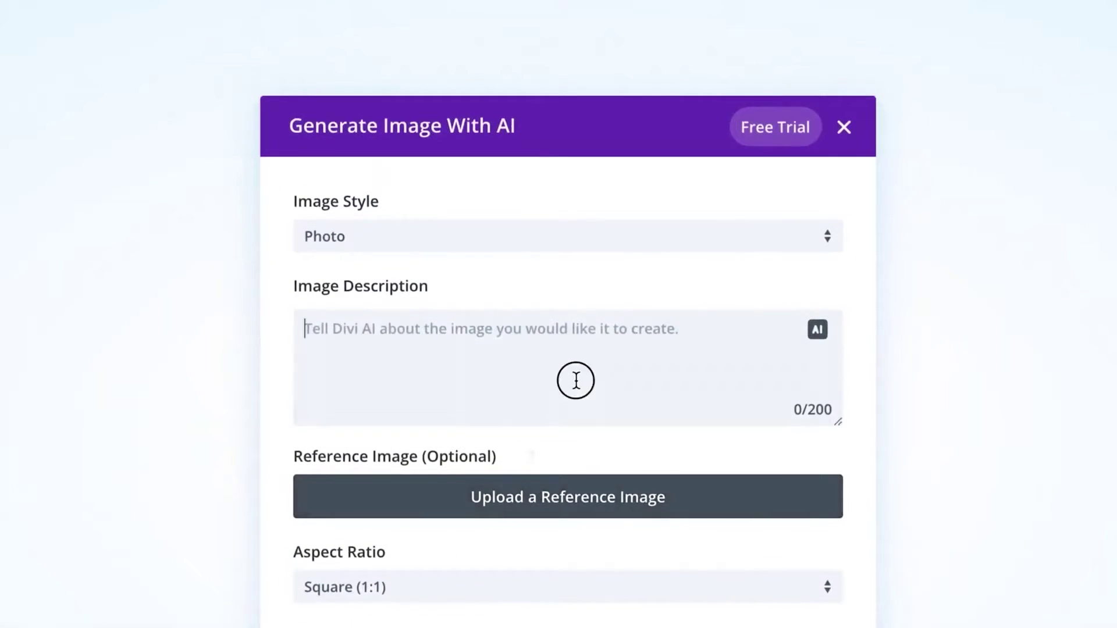
text(A s)
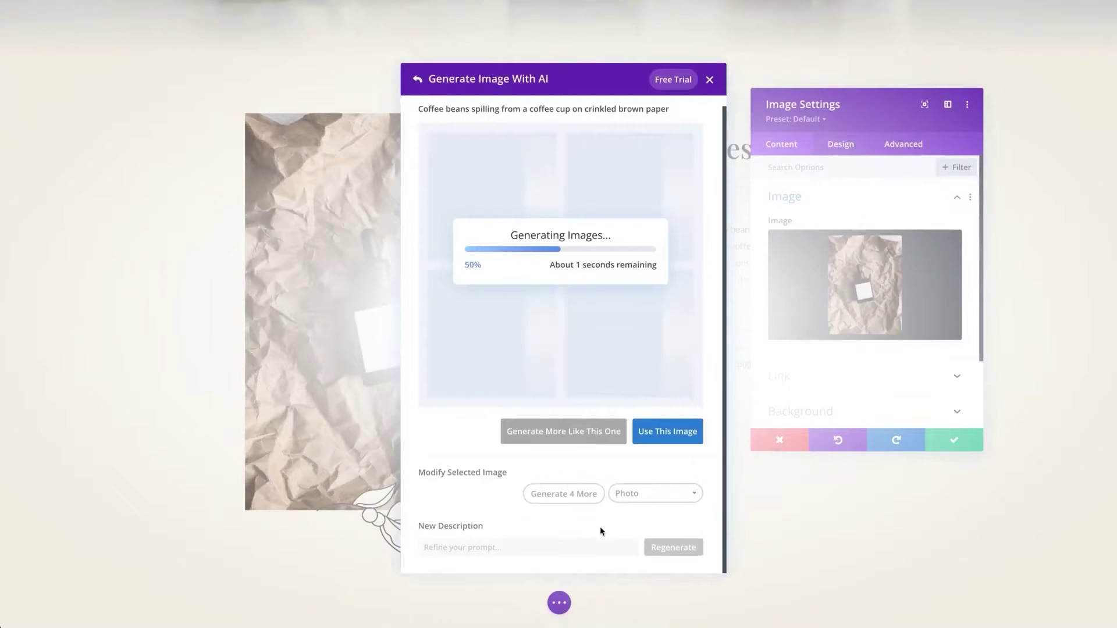
click(493, 335)
click(672, 436)
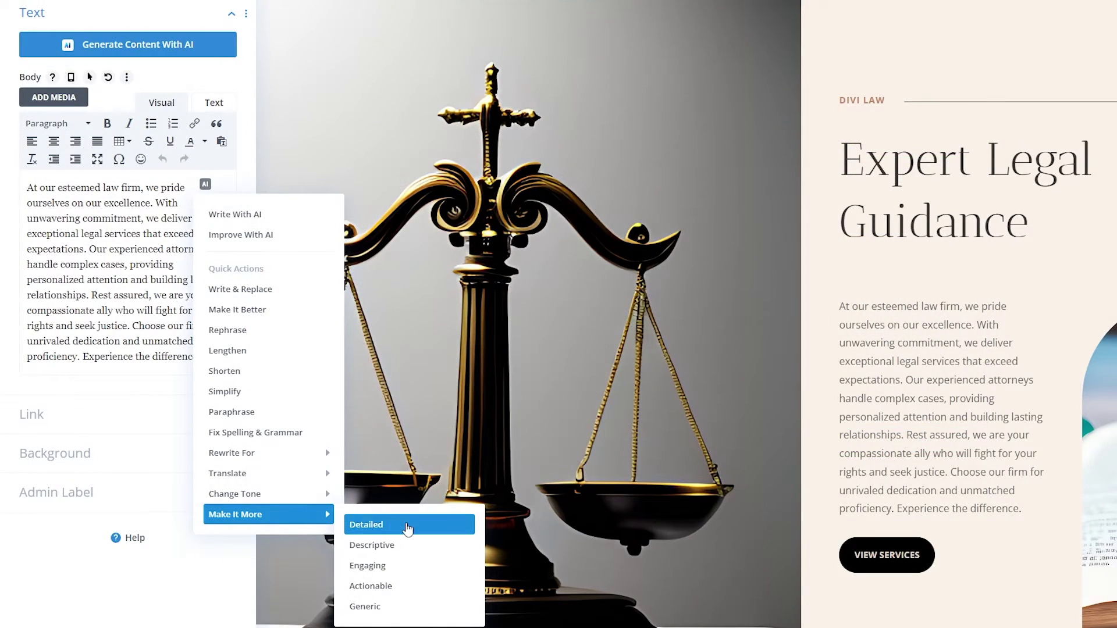
Apply a more detailed AI rewrite to the law firm's intro paragraph
click(407, 526)
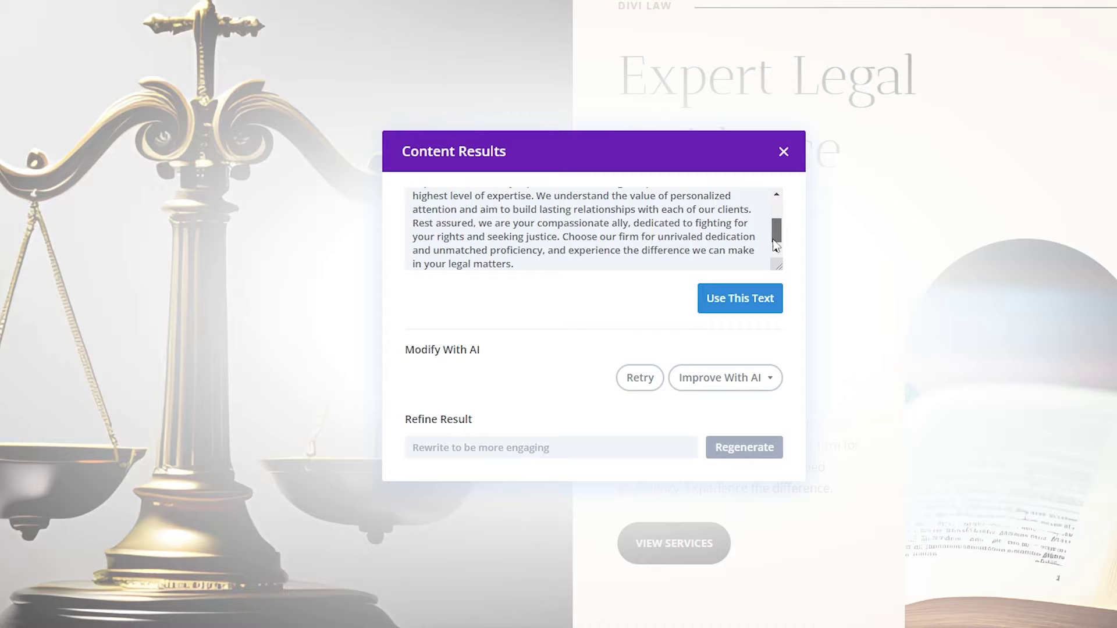
click(737, 299)
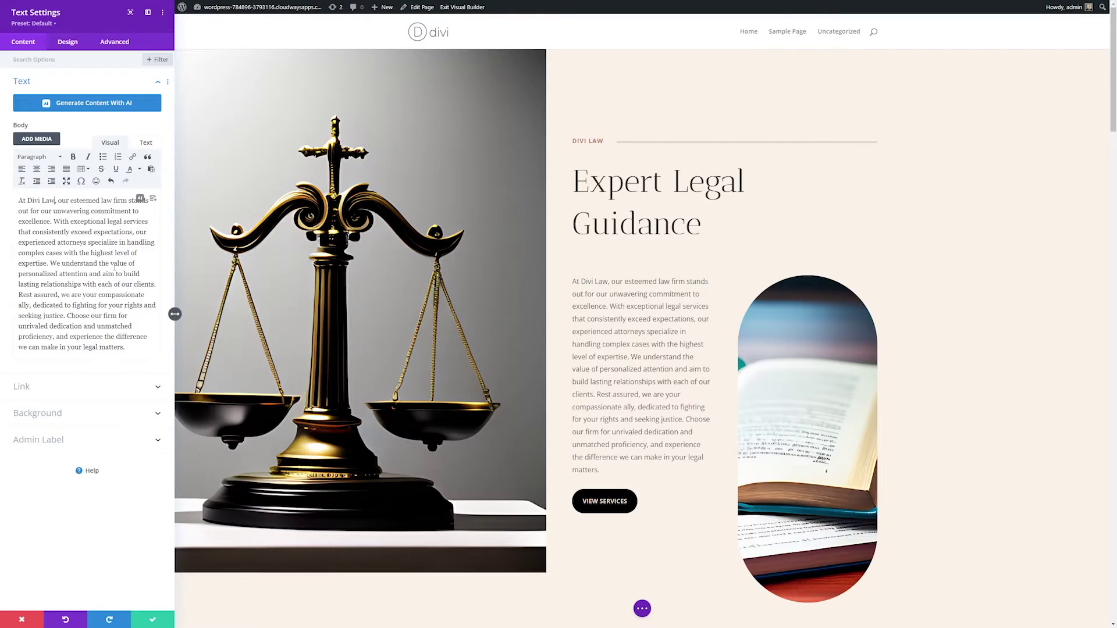
click(140, 198)
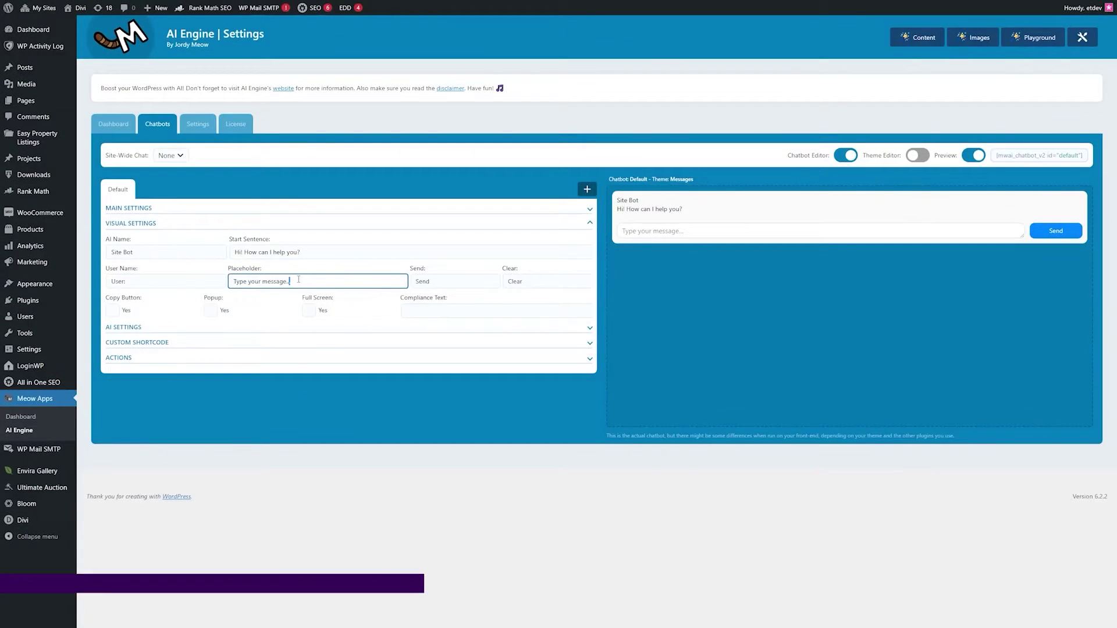
text(What would you like to know?)
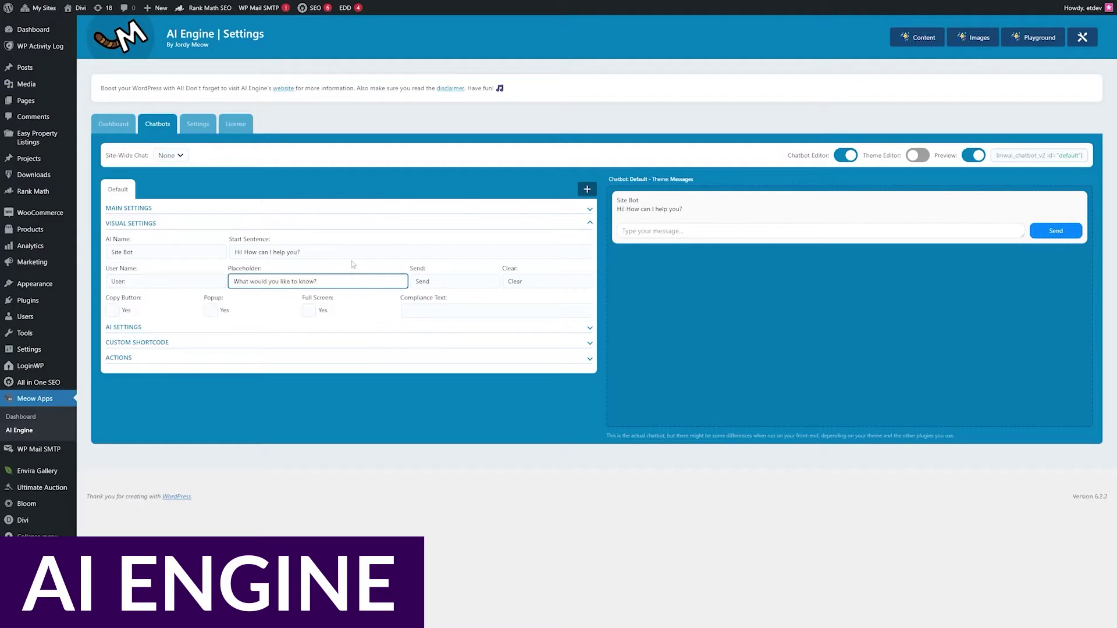
Apply the 'What would you like to know?' placeholder; review chat models, shortcode and actions
click(348, 250)
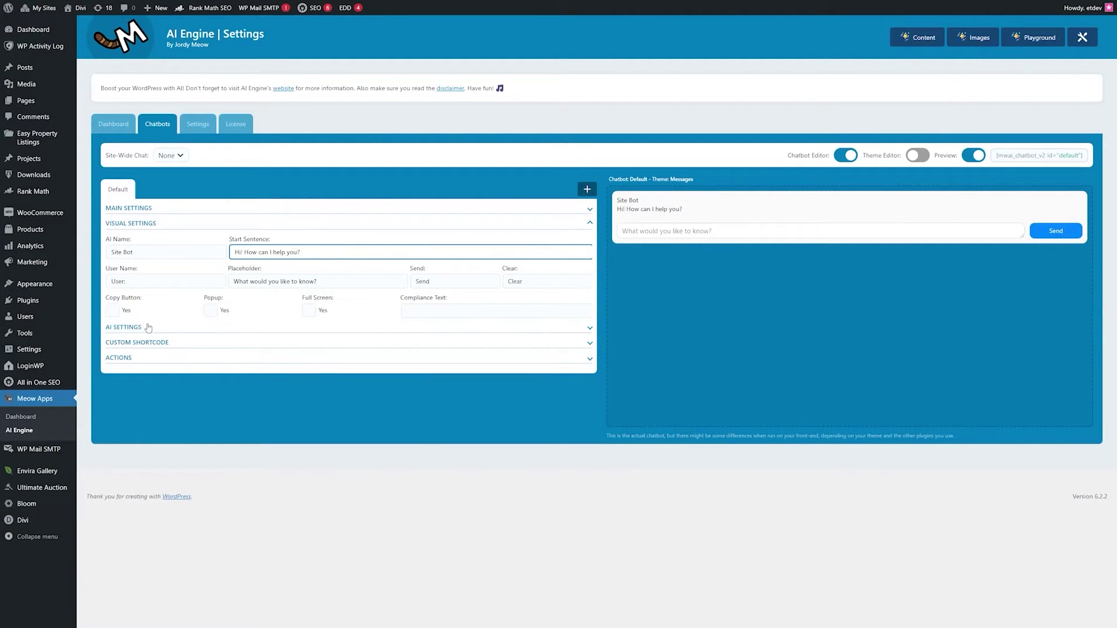
click(123, 326)
click(160, 268)
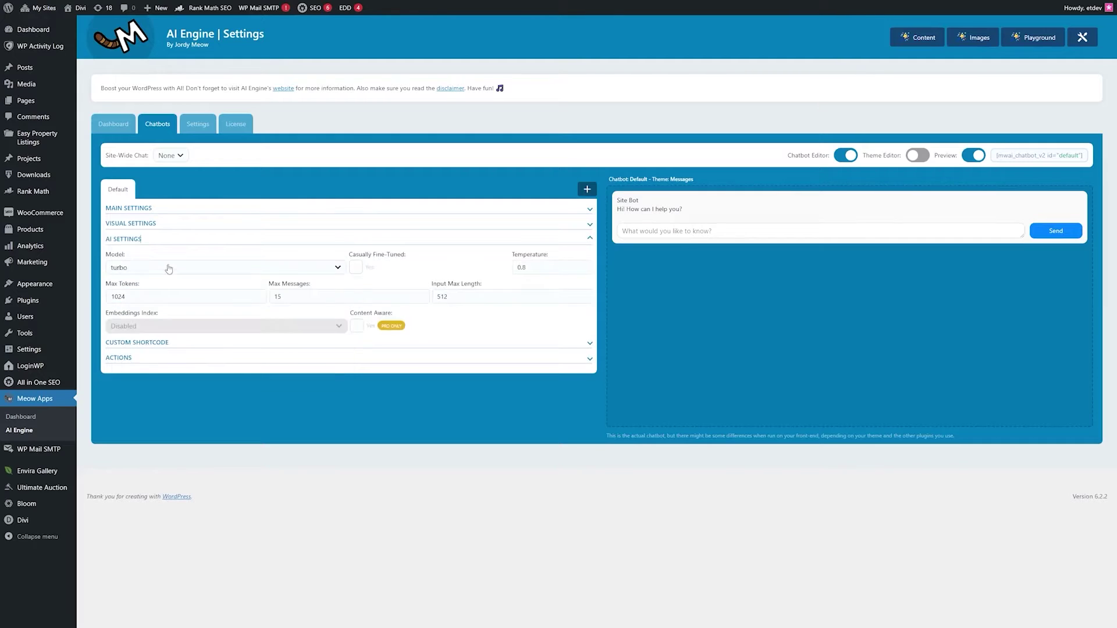
click(142, 342)
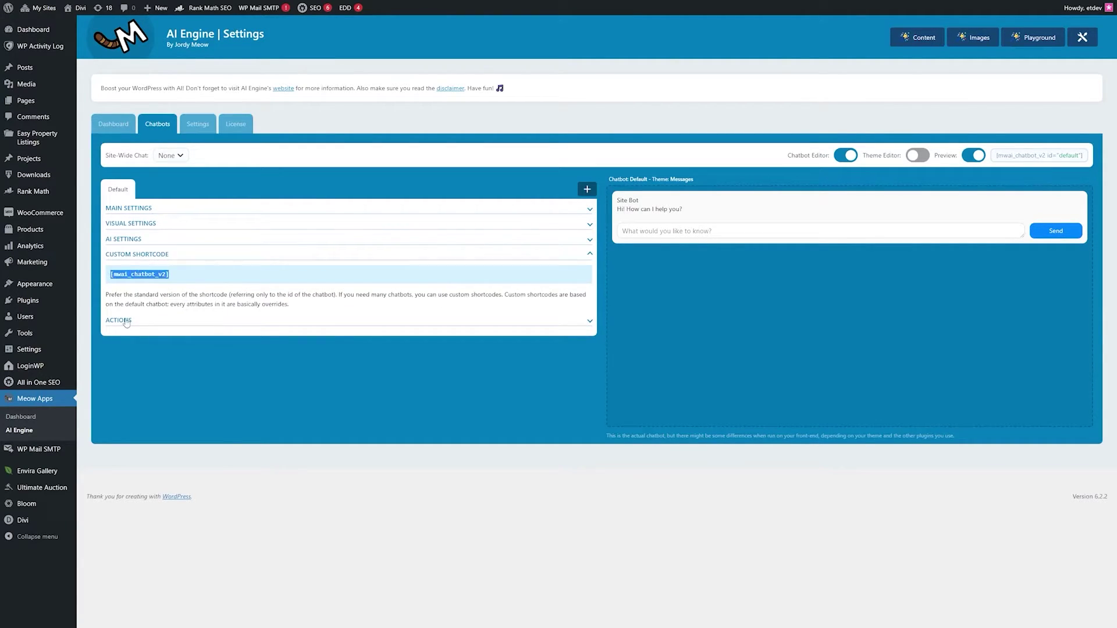
click(127, 321)
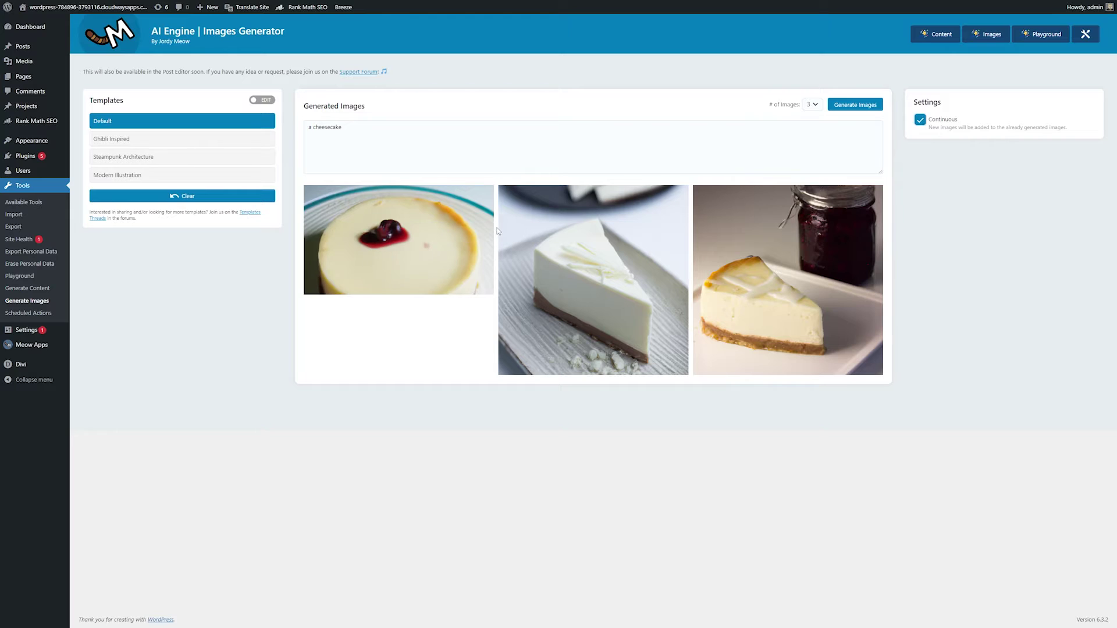
Load the Ghibli Inspired template, add 'cheesecake' after 4k, and generate images
click(189, 146)
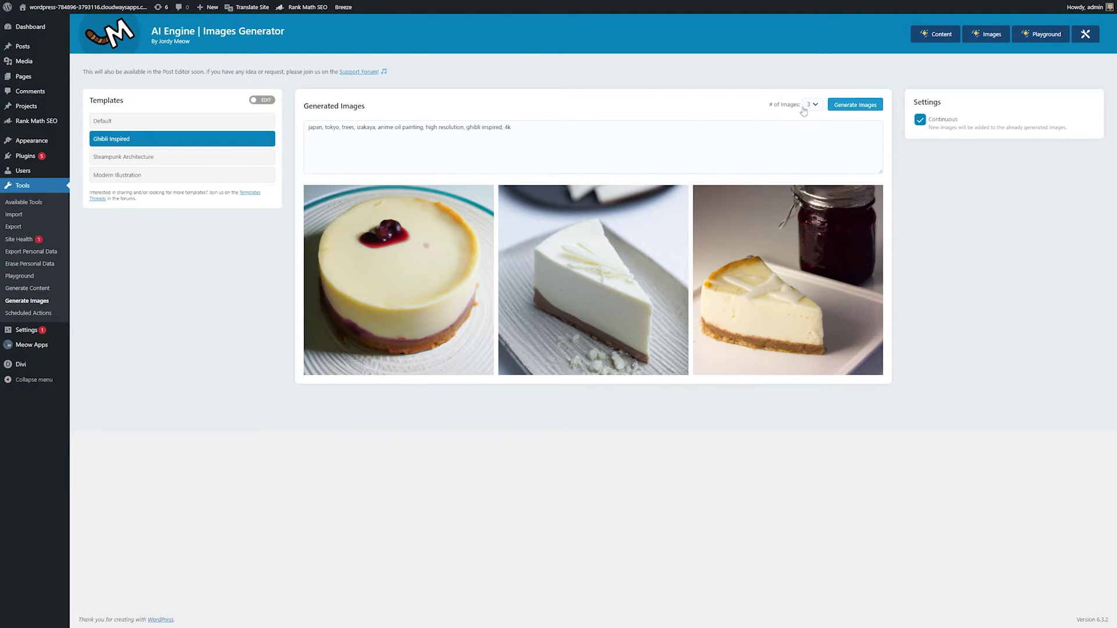
click(534, 127)
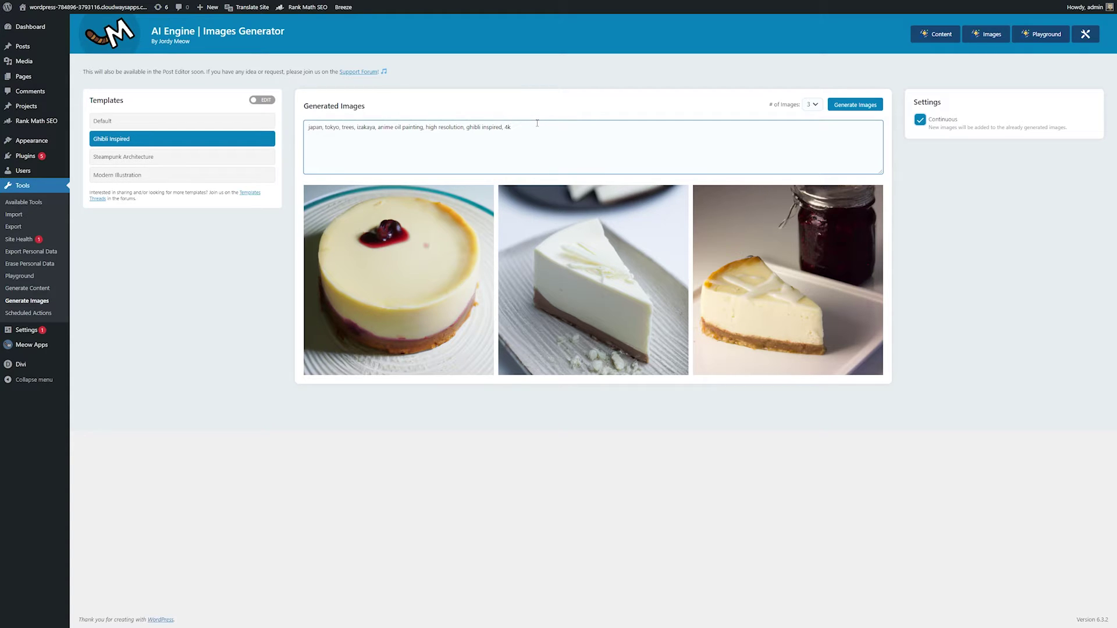
text(, cheesecake)
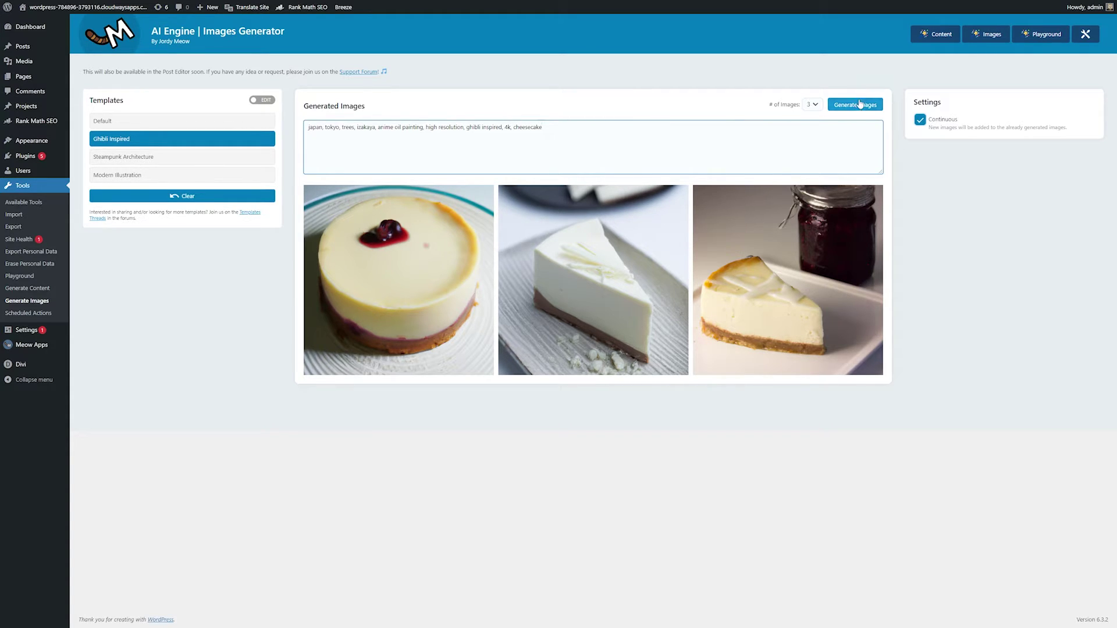
click(859, 104)
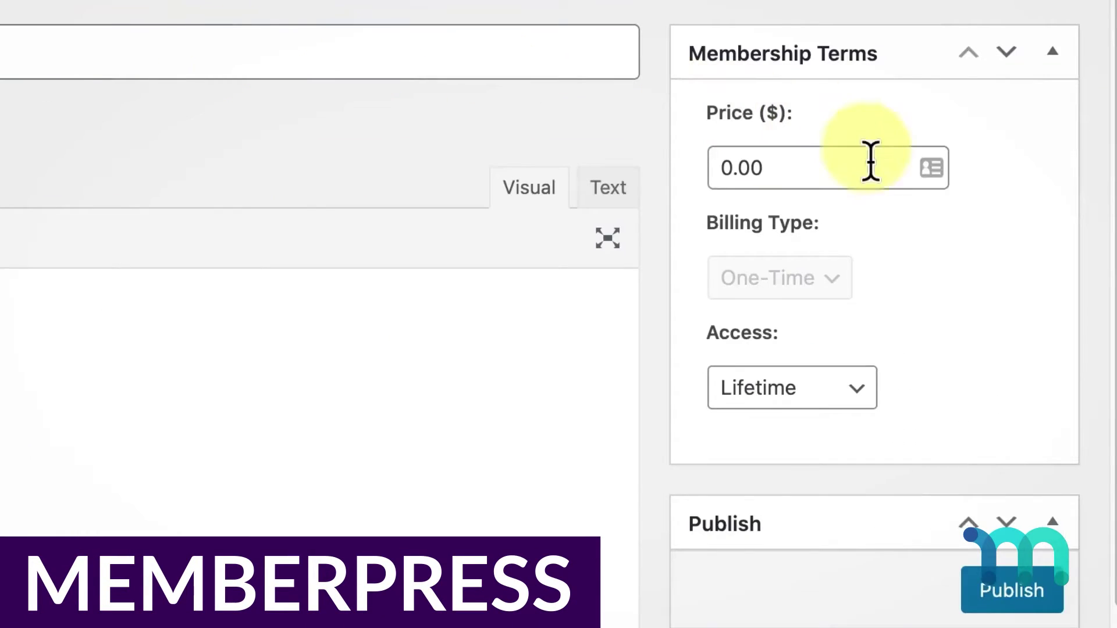
Price the Premium membership at $39.99 with recurring yearly billing
click(859, 166)
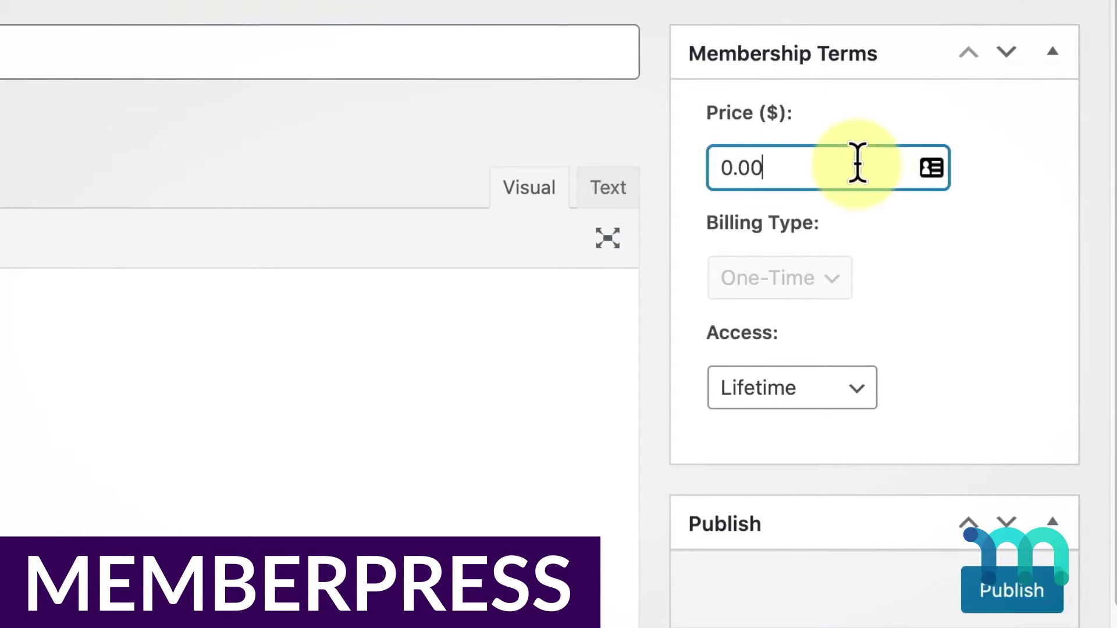
text(39.99)
click(829, 278)
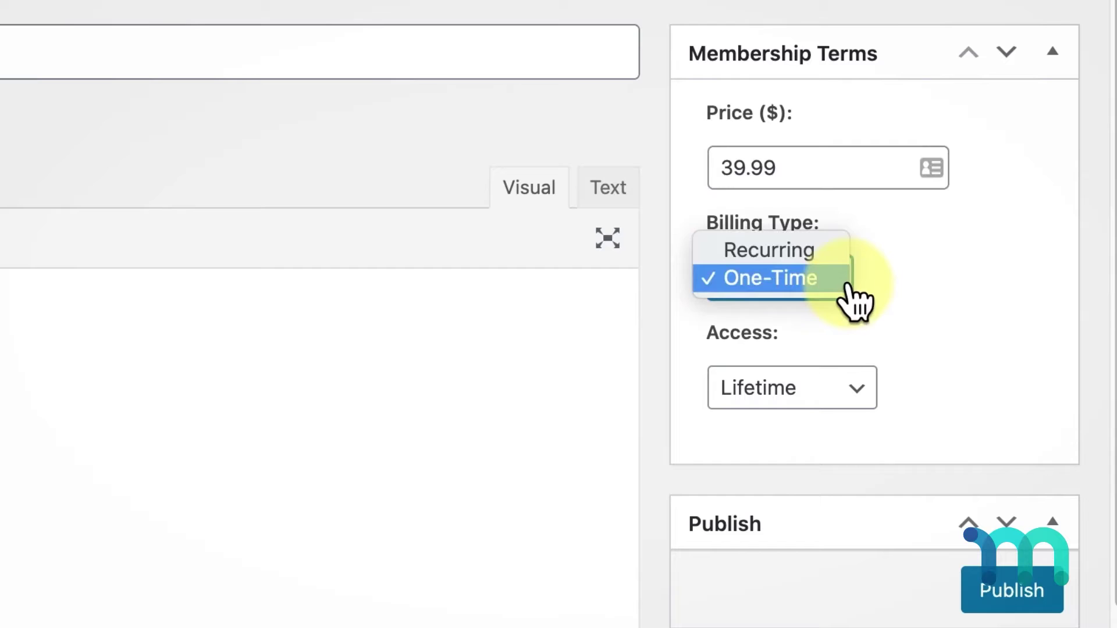
click(826, 252)
click(891, 388)
click(873, 277)
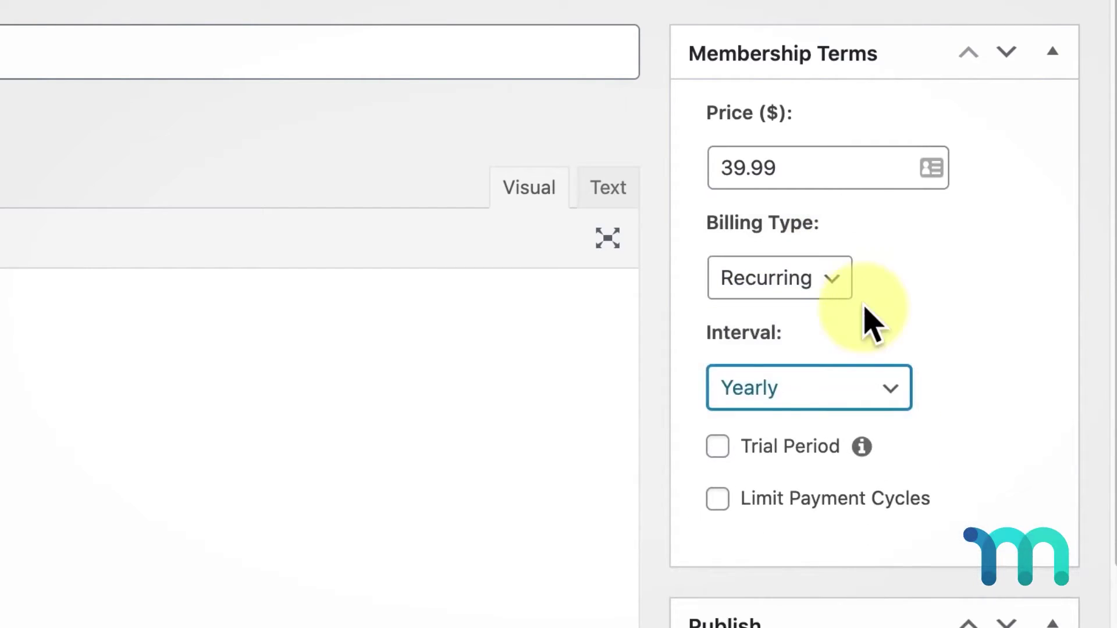
Add a seven-day trial period and replace the trial amount with 3.99
click(718, 443)
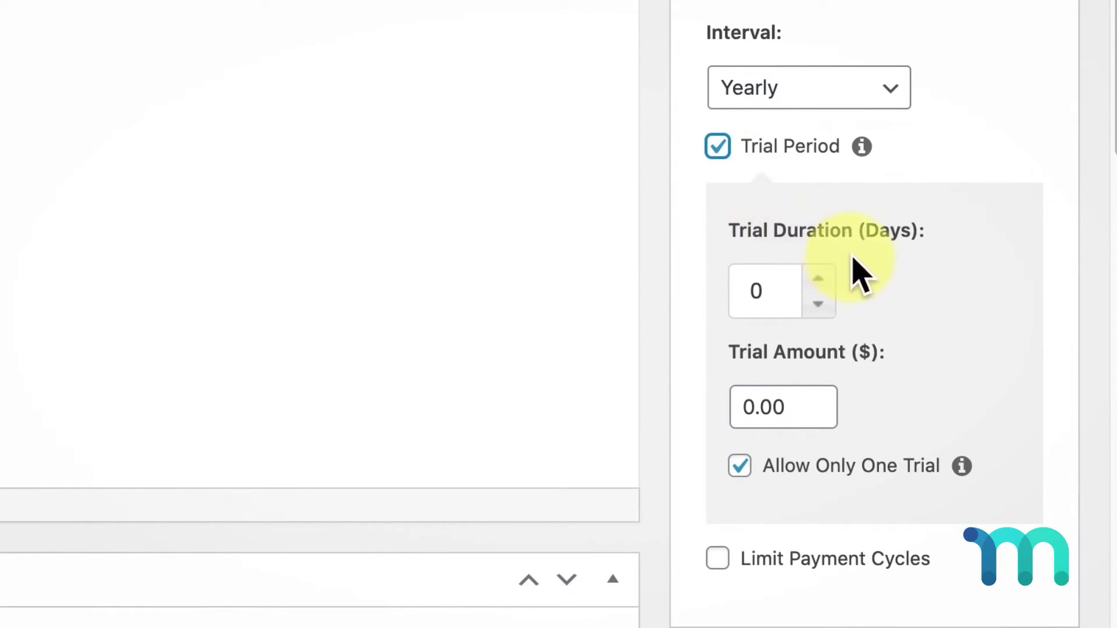
click(825, 277)
drag(825, 408, 693, 411)
text(3.99)
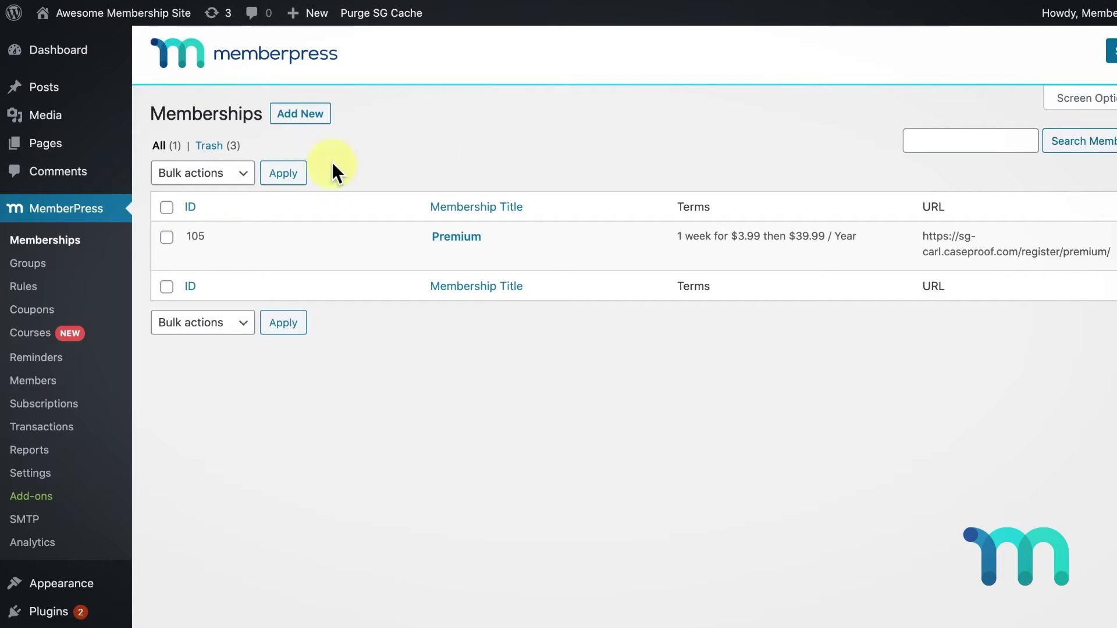
Create a new access rule covering all content tagged members-only
click(81, 289)
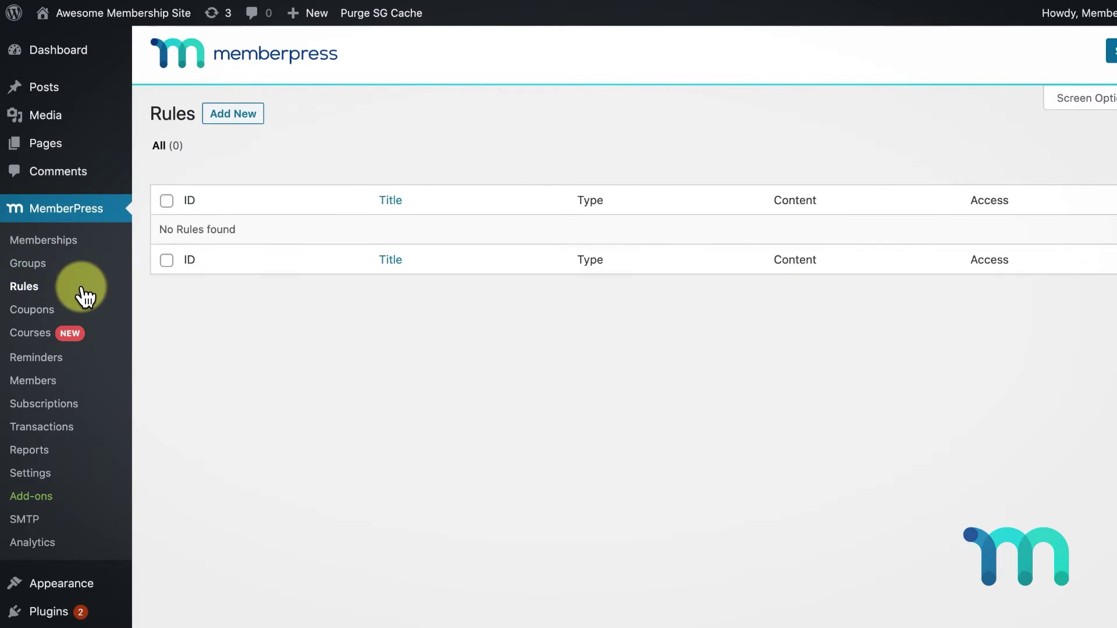
click(254, 120)
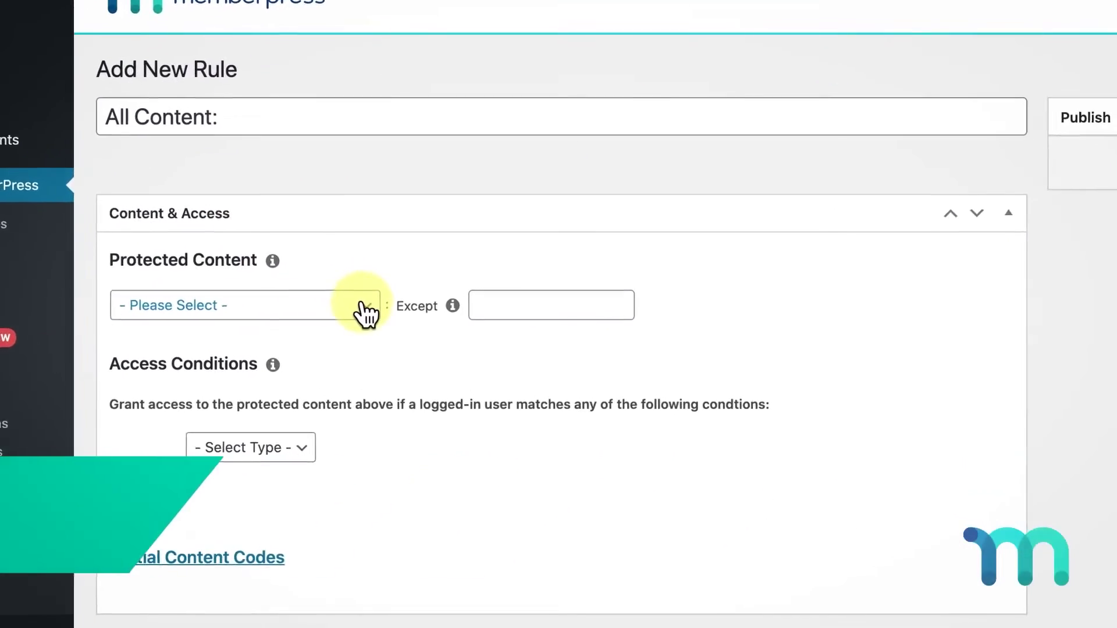
click(368, 306)
click(305, 368)
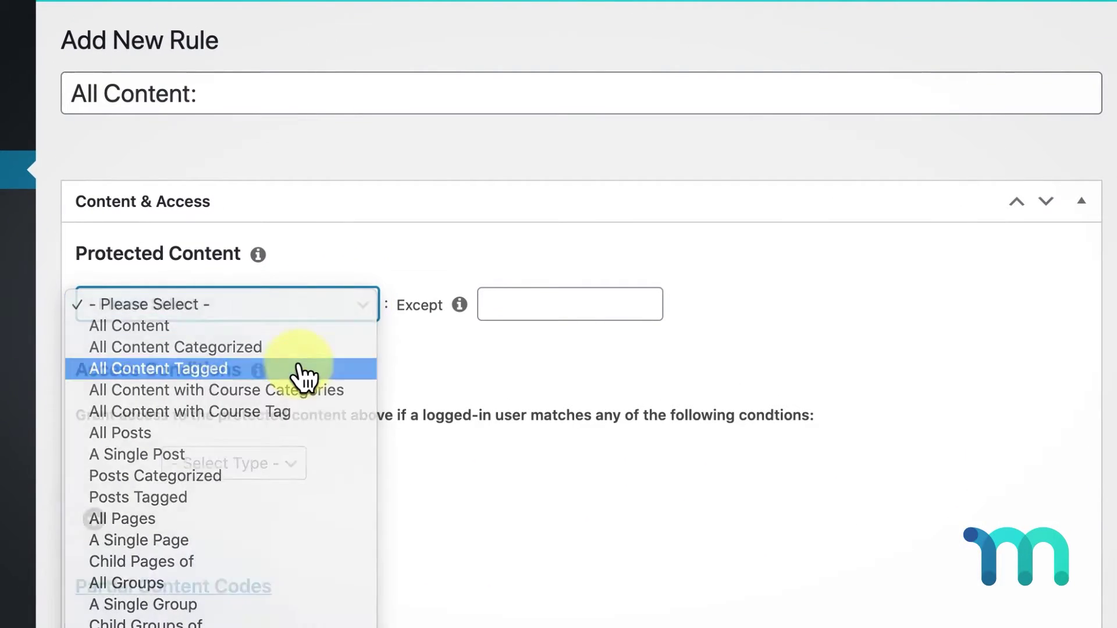
click(459, 306)
text(members-only)
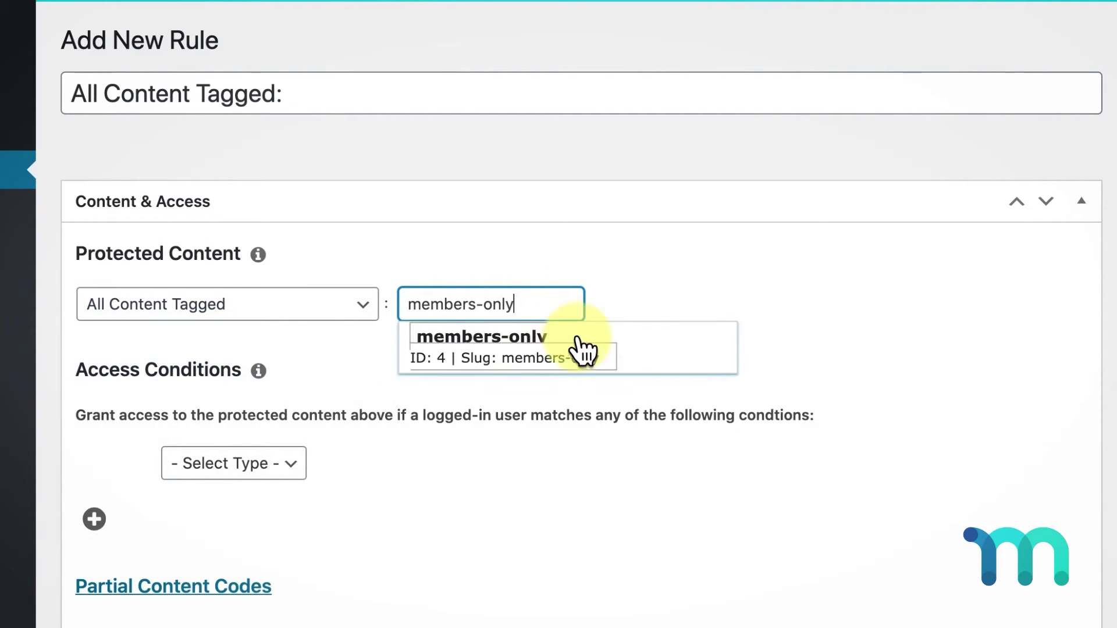
click(580, 348)
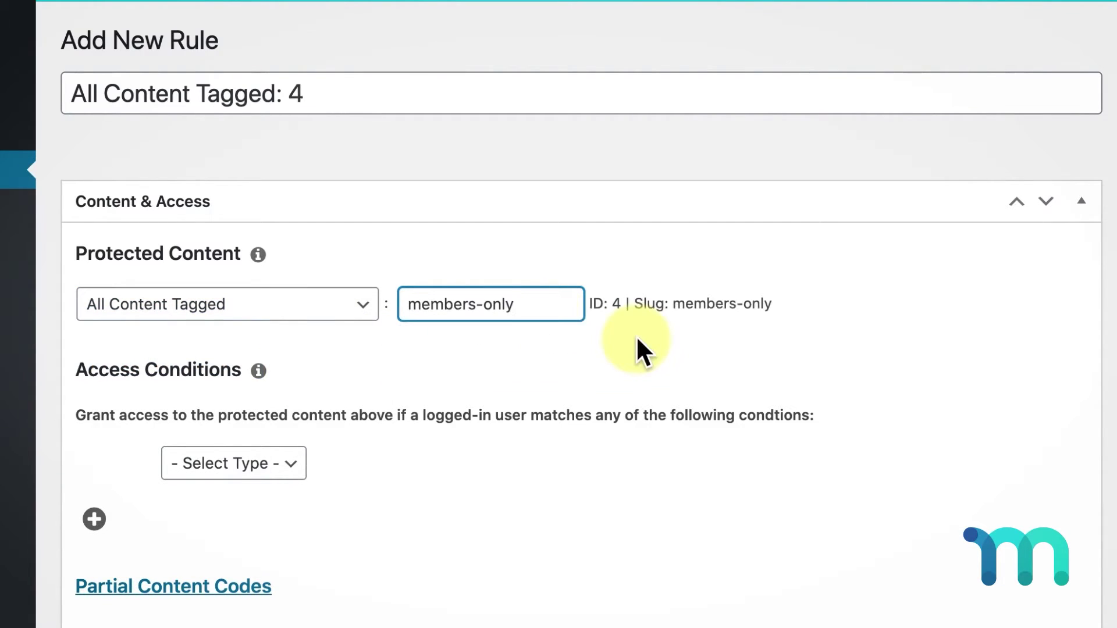
Limit the rule to Premium membership, save it, and start another blank rule
click(292, 463)
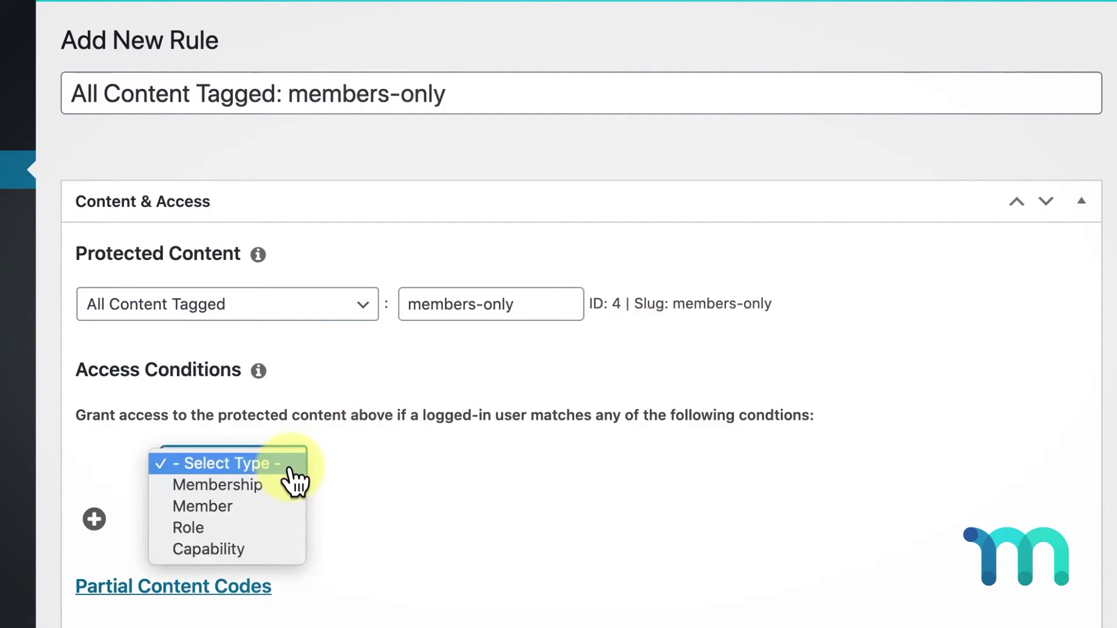
click(273, 498)
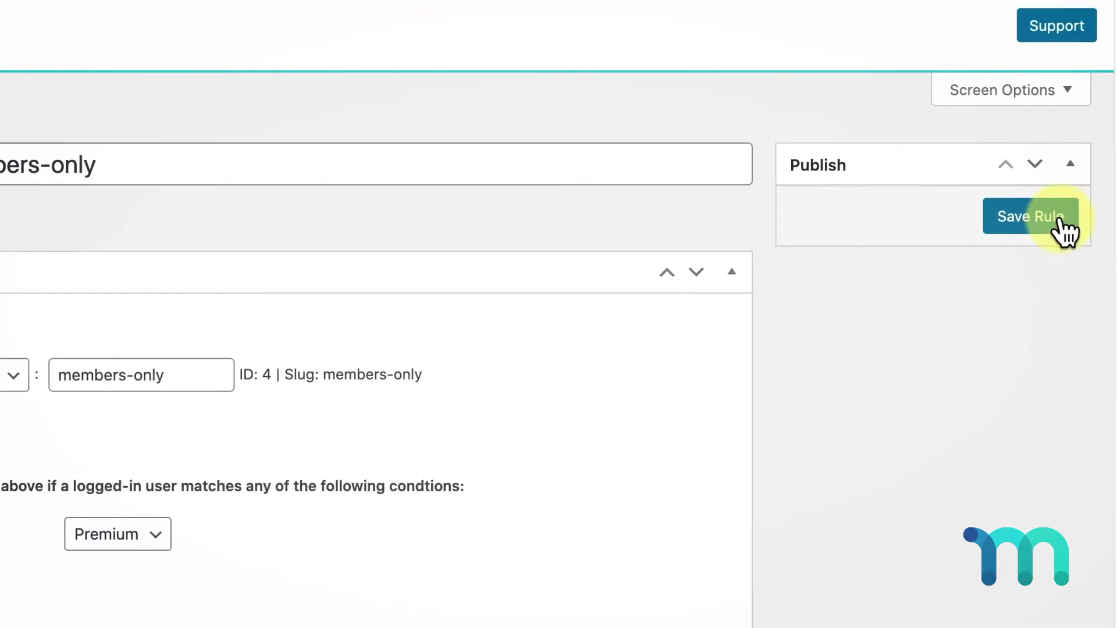
click(1064, 224)
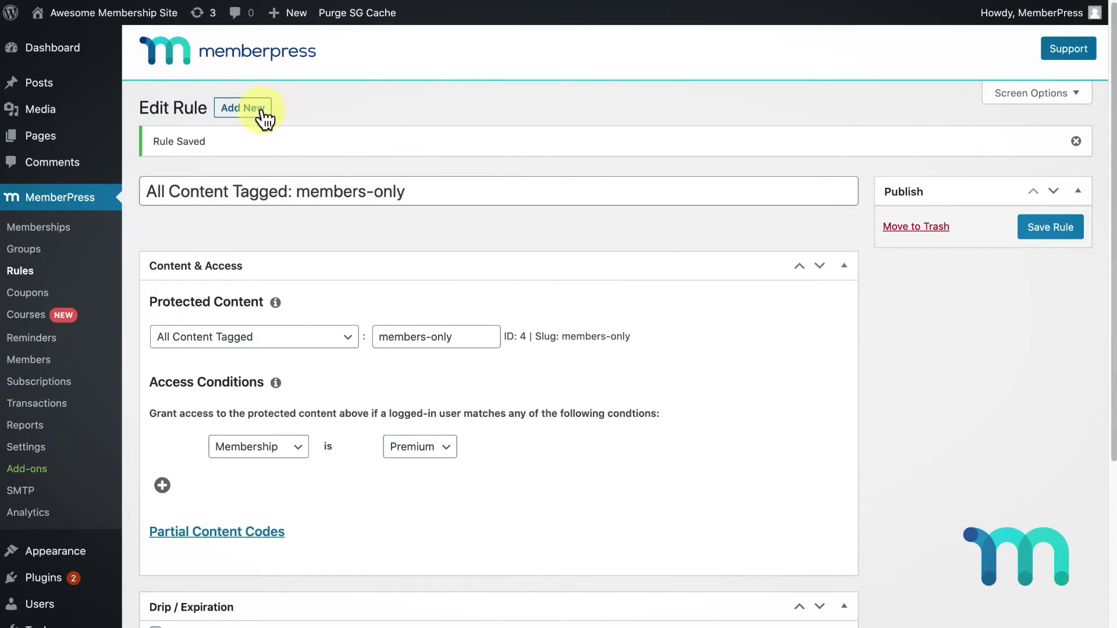
click(262, 112)
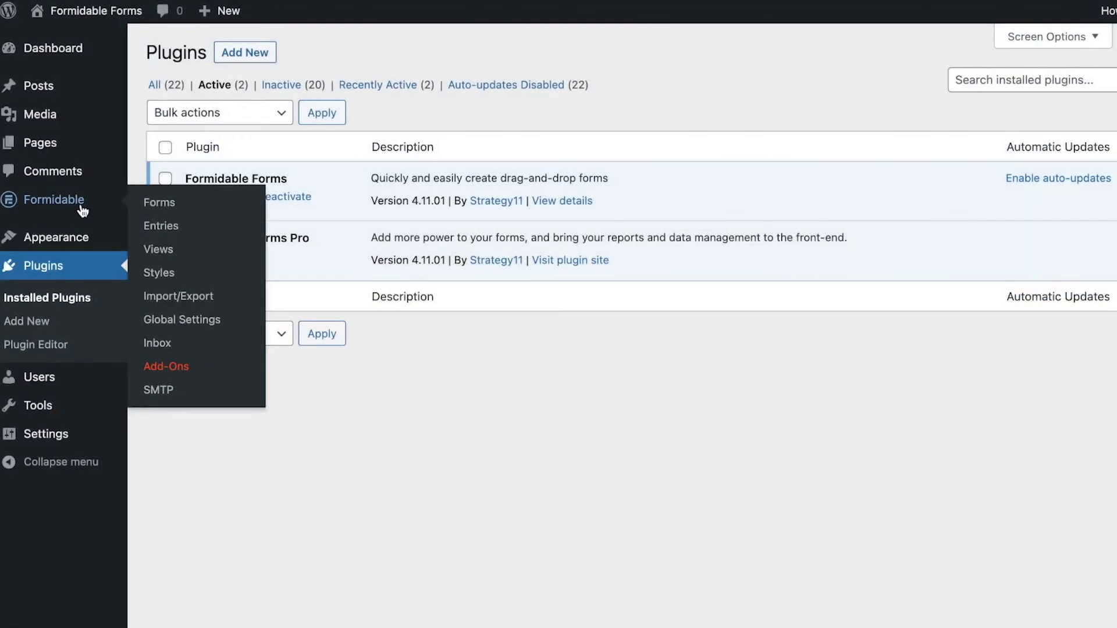
Create the blank form 'Data Form' with three Text fields and open the first field's settings
click(177, 209)
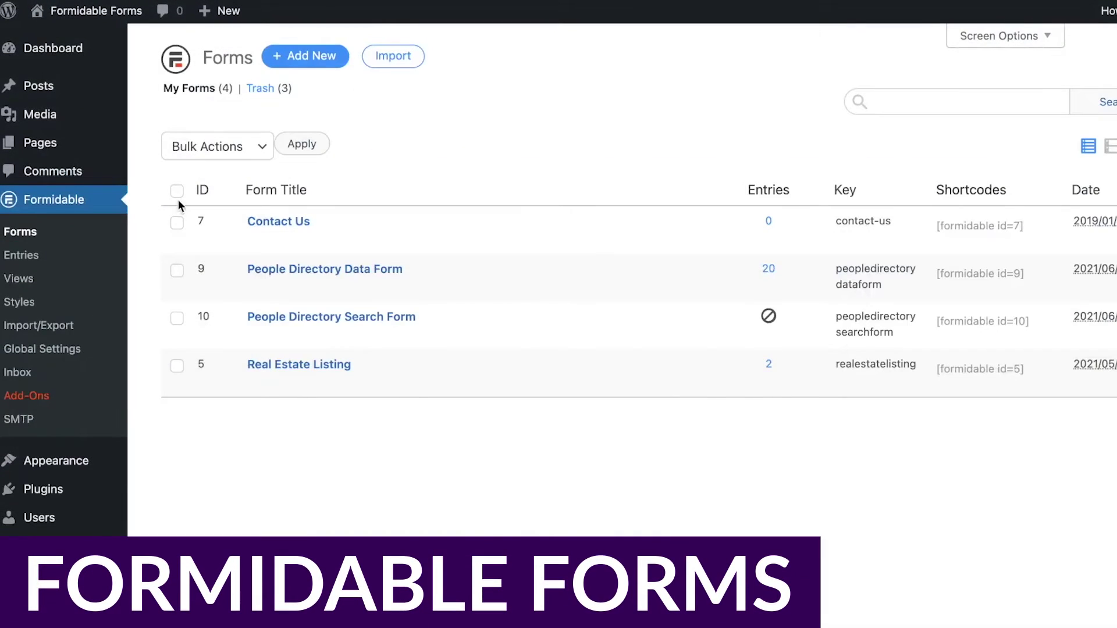
click(300, 58)
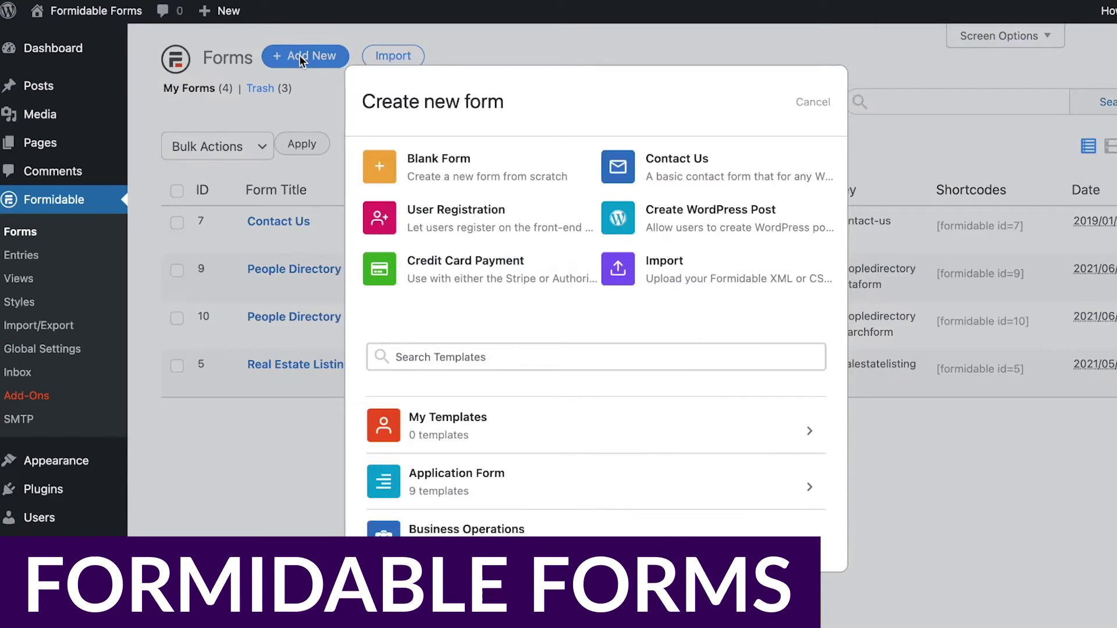
click(412, 166)
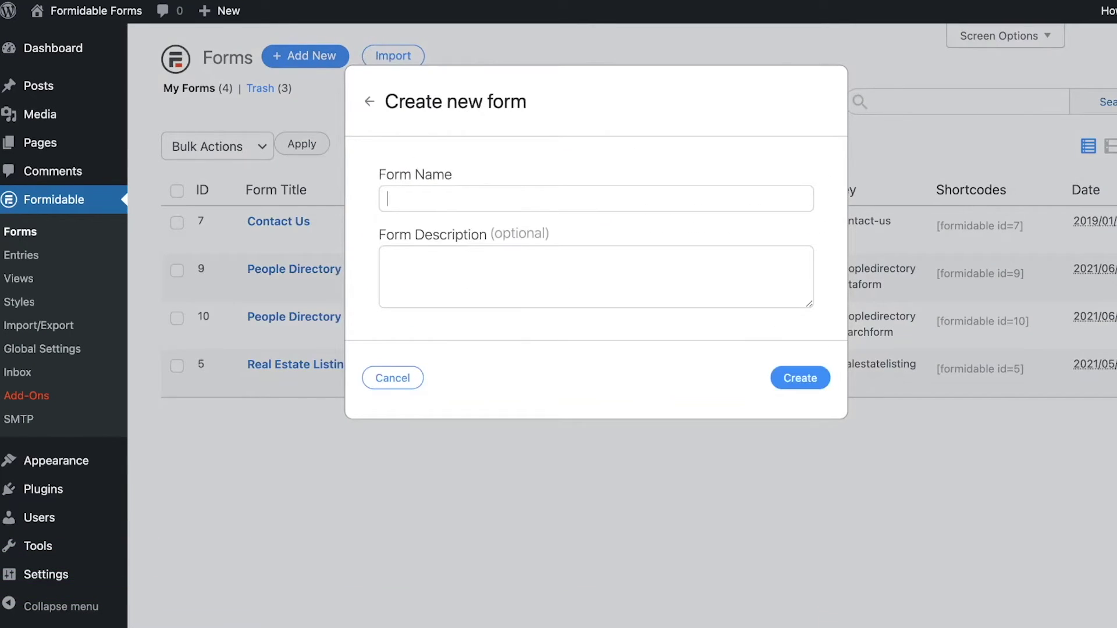
text(Data Form)
click(798, 378)
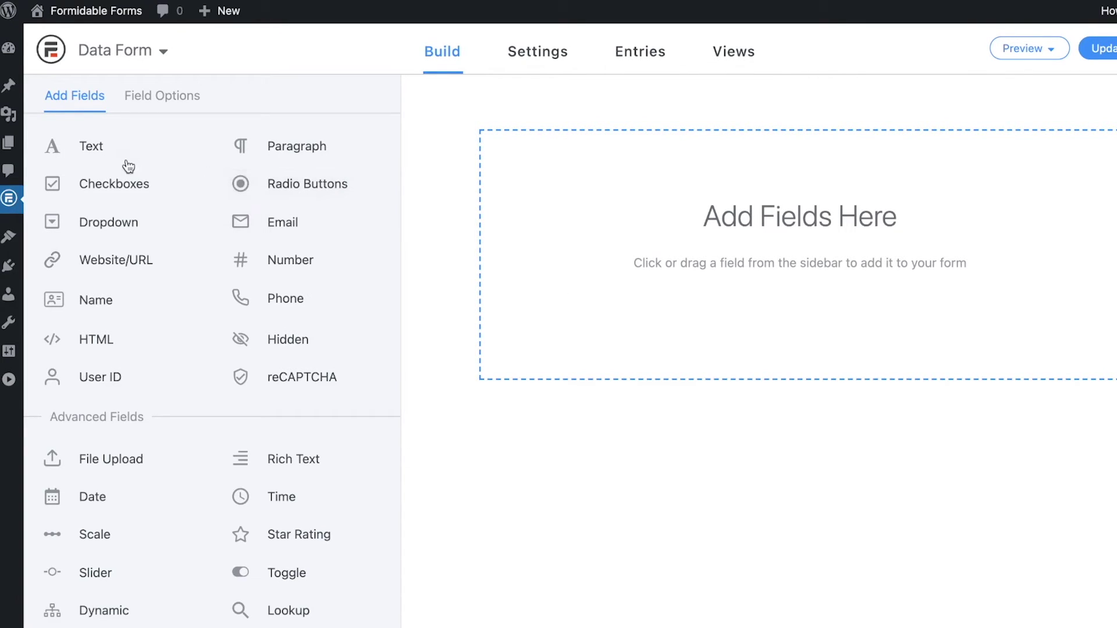
click(88, 149)
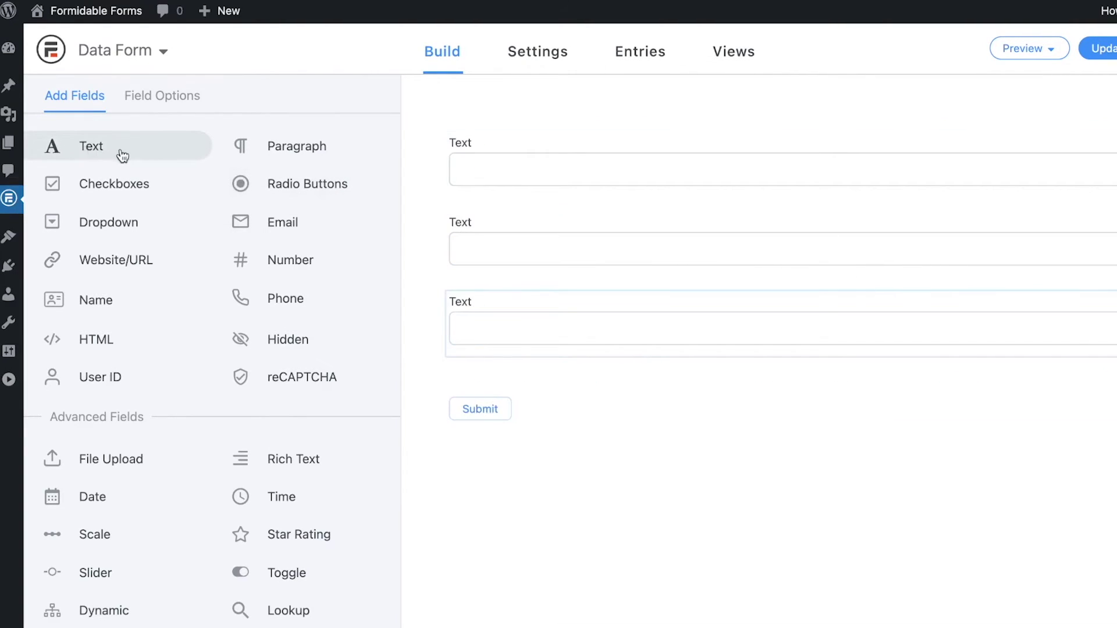
click(466, 164)
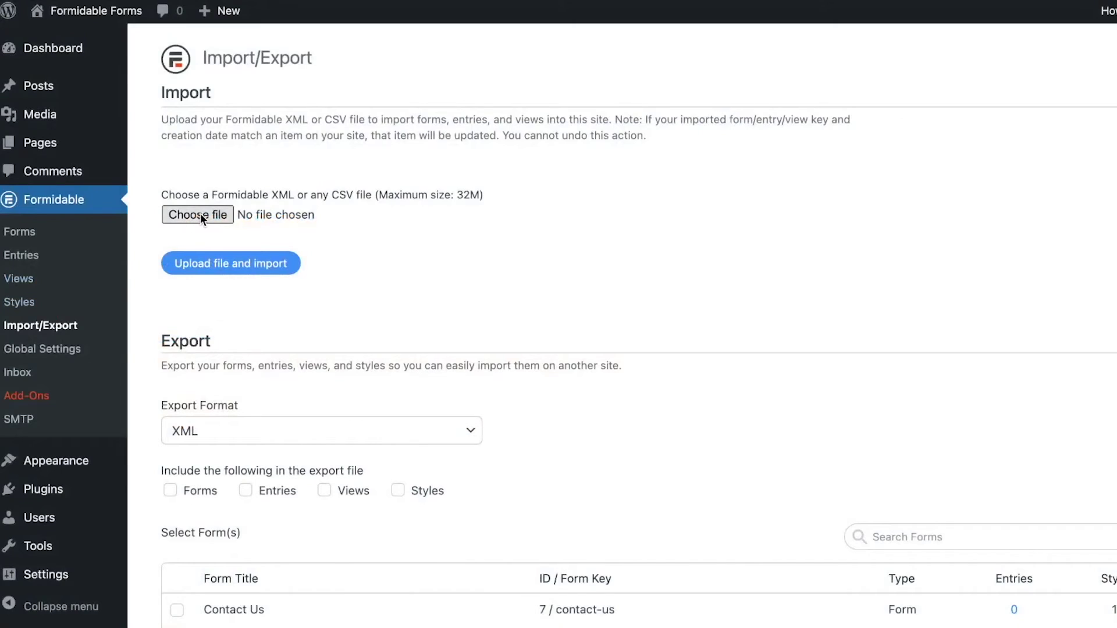
Import Data - Sheet1.csv and filter the entries to the People Directory Data Form
click(201, 214)
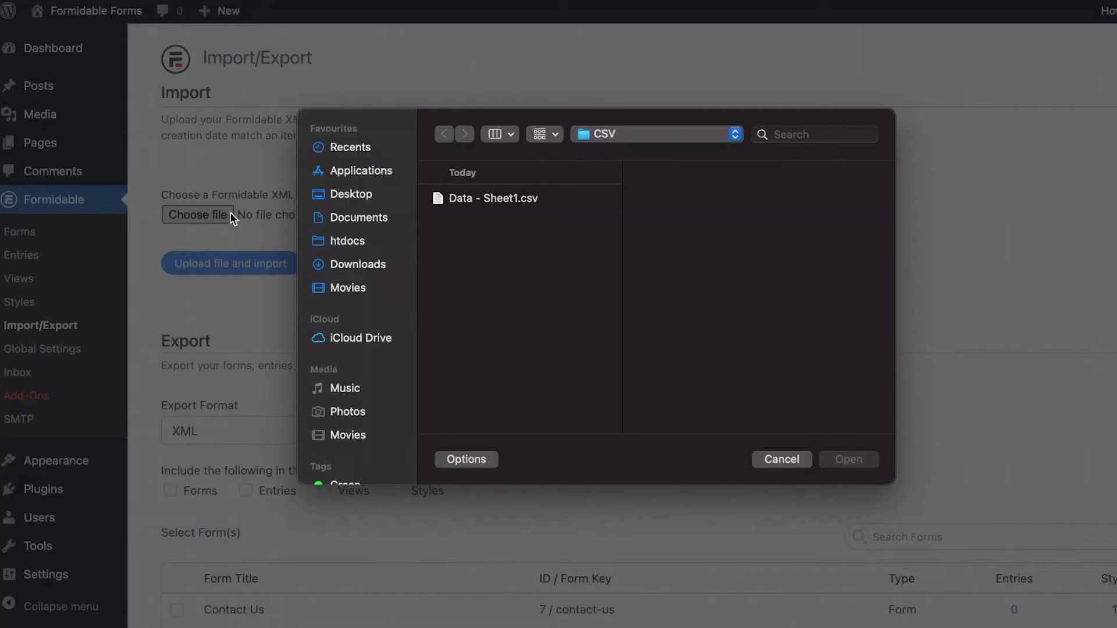
click(497, 202)
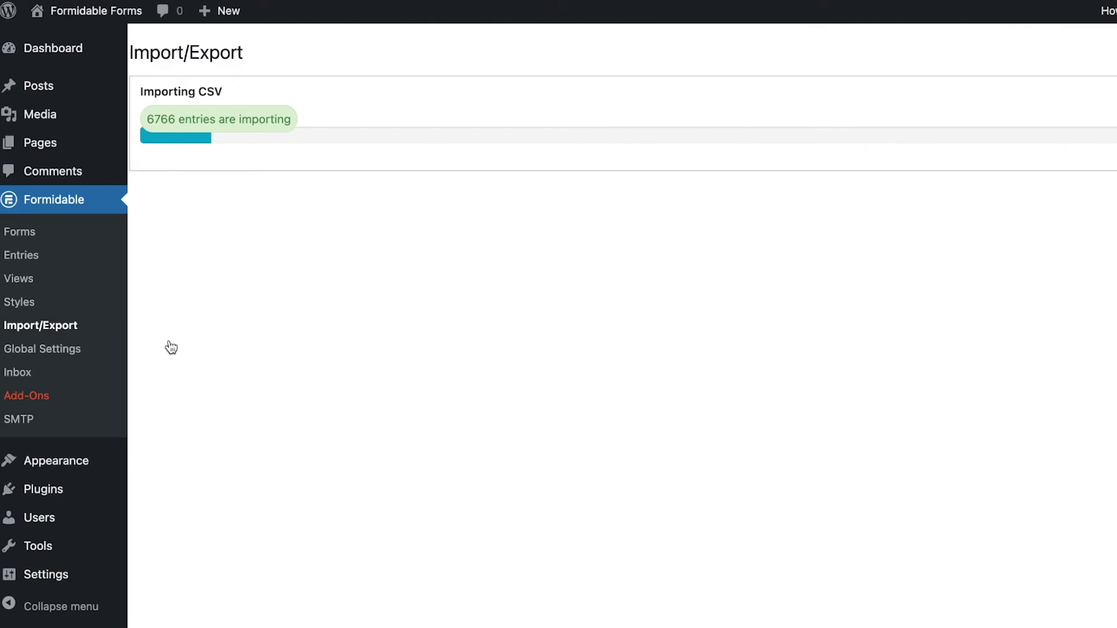
scroll(553, 283, down, 1)
scroll(553, 283, down, 1)
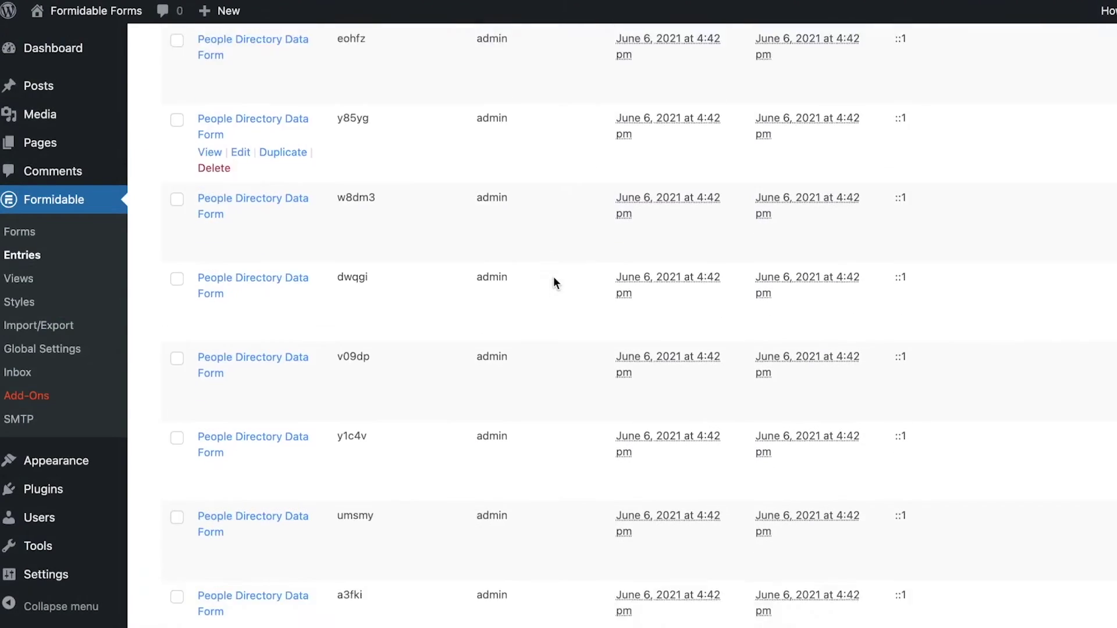
scroll(554, 283, down, 5)
scroll(553, 283, down, 1)
scroll(554, 283, down, 4)
scroll(554, 284, down, 1)
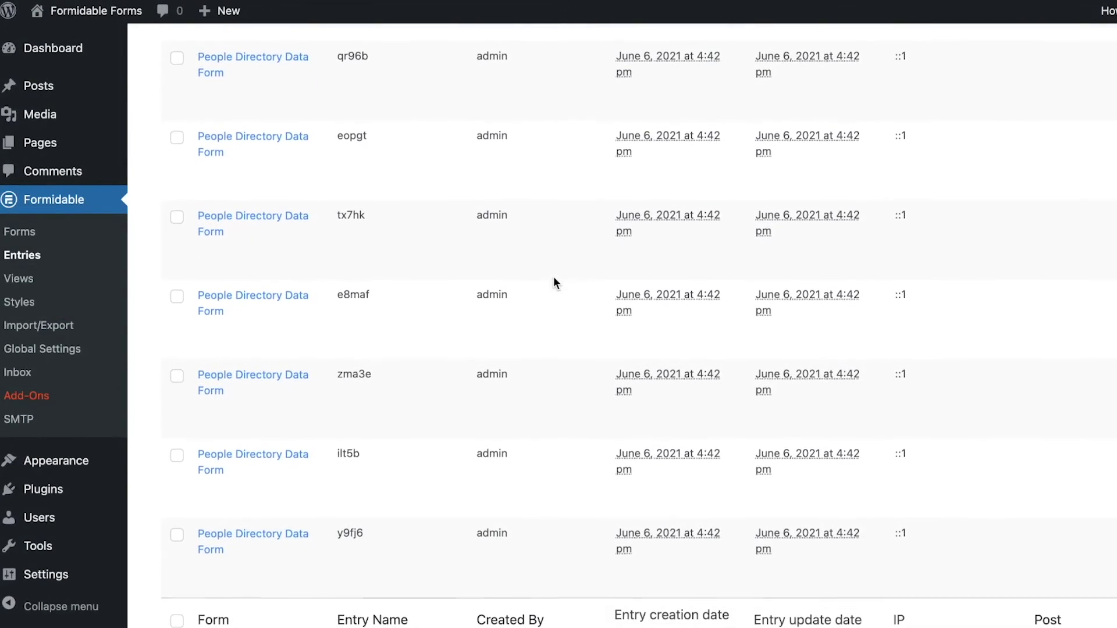
scroll(553, 282, down, 1)
scroll(553, 283, up, 15)
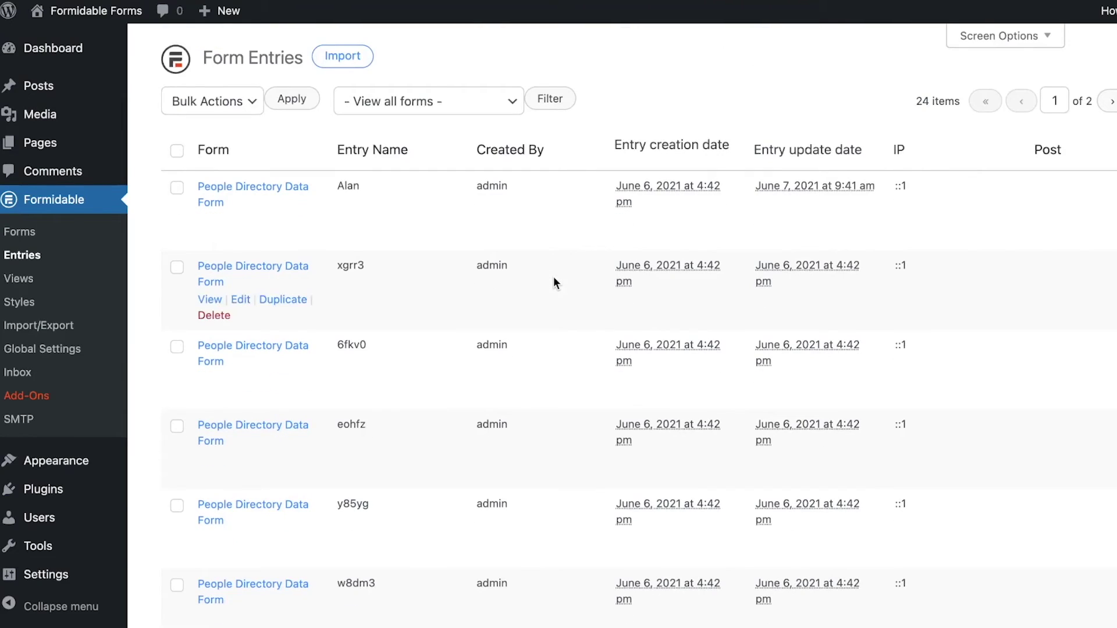
click(455, 114)
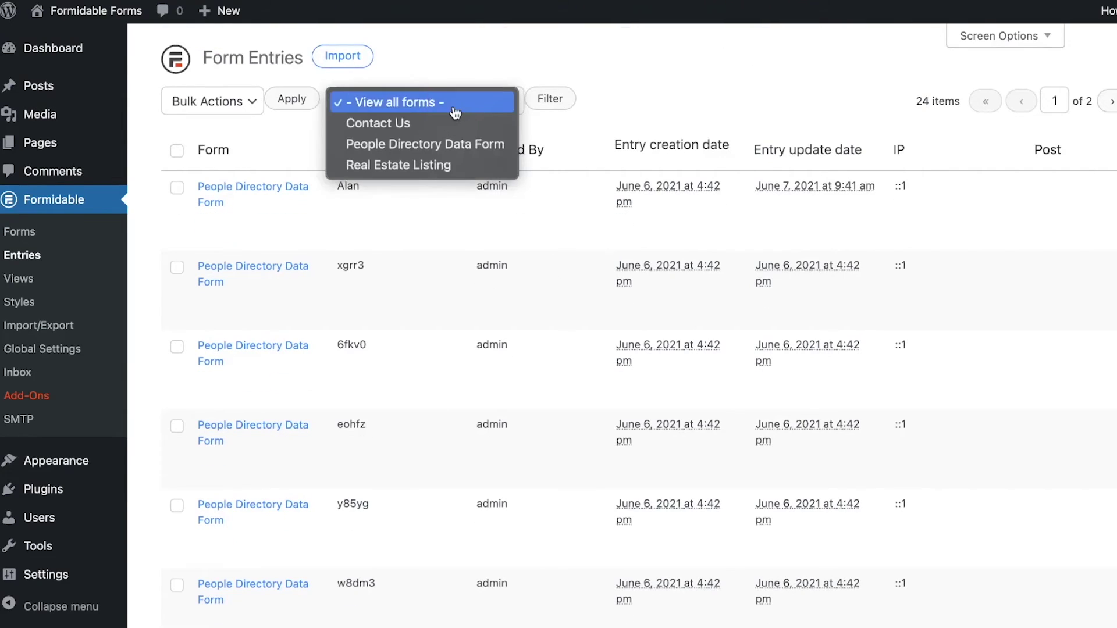
click(468, 151)
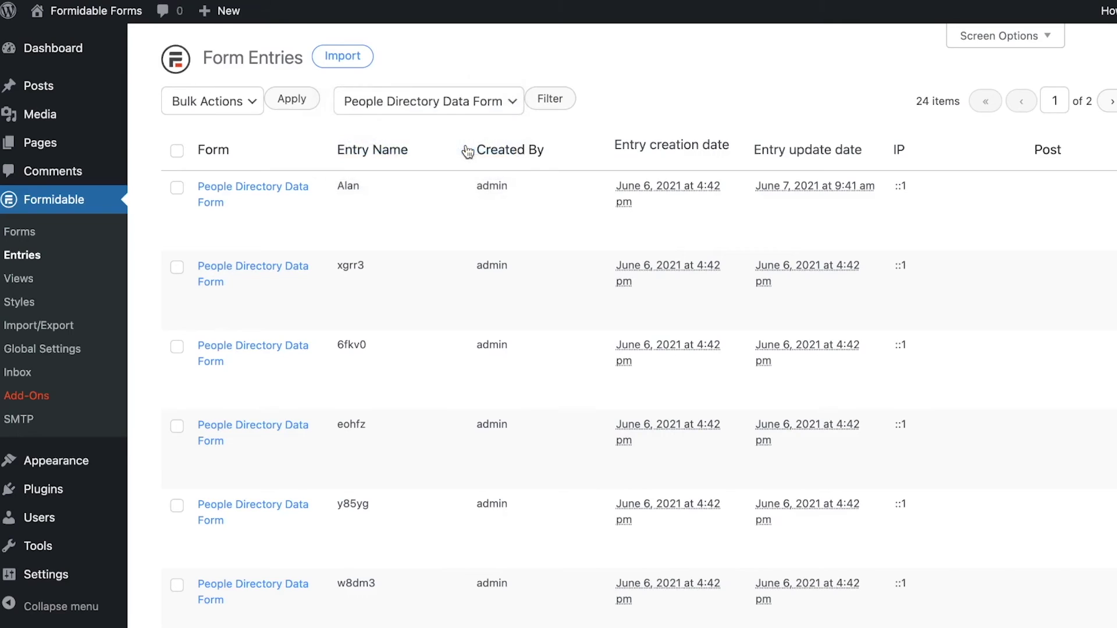
click(551, 106)
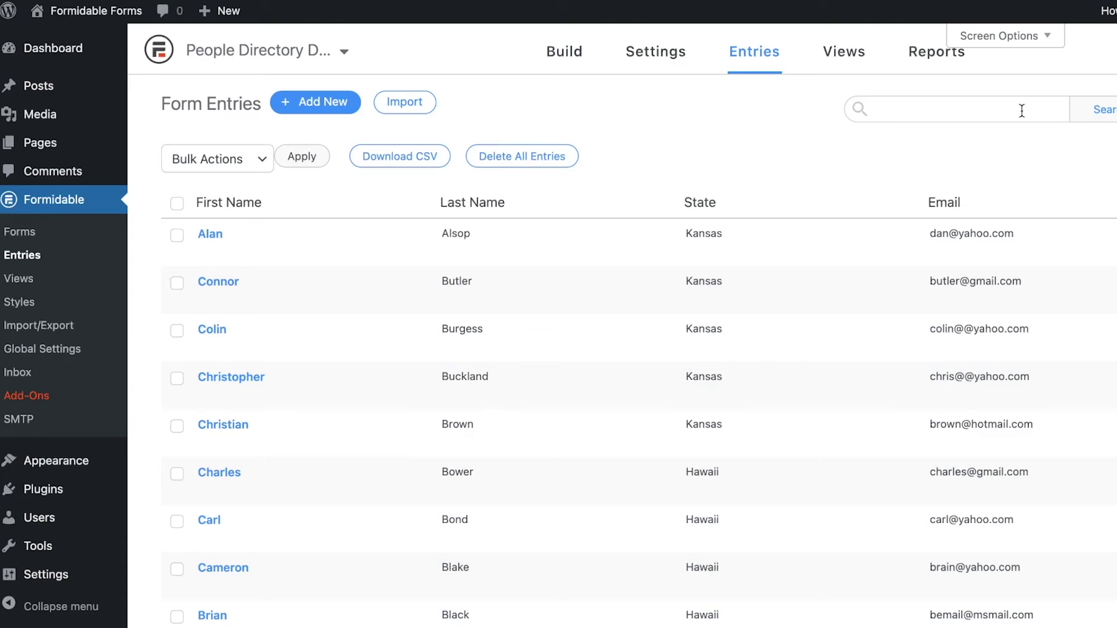
Show the field choices for searching the People Directory Data Form entries
click(1108, 109)
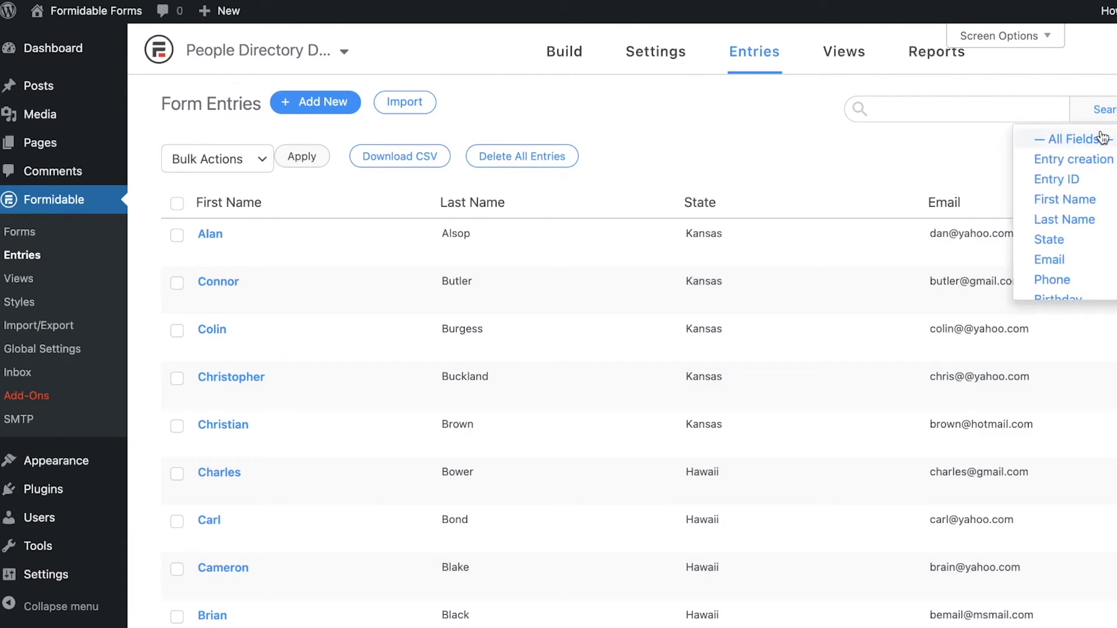
scroll(1094, 181, down, 1)
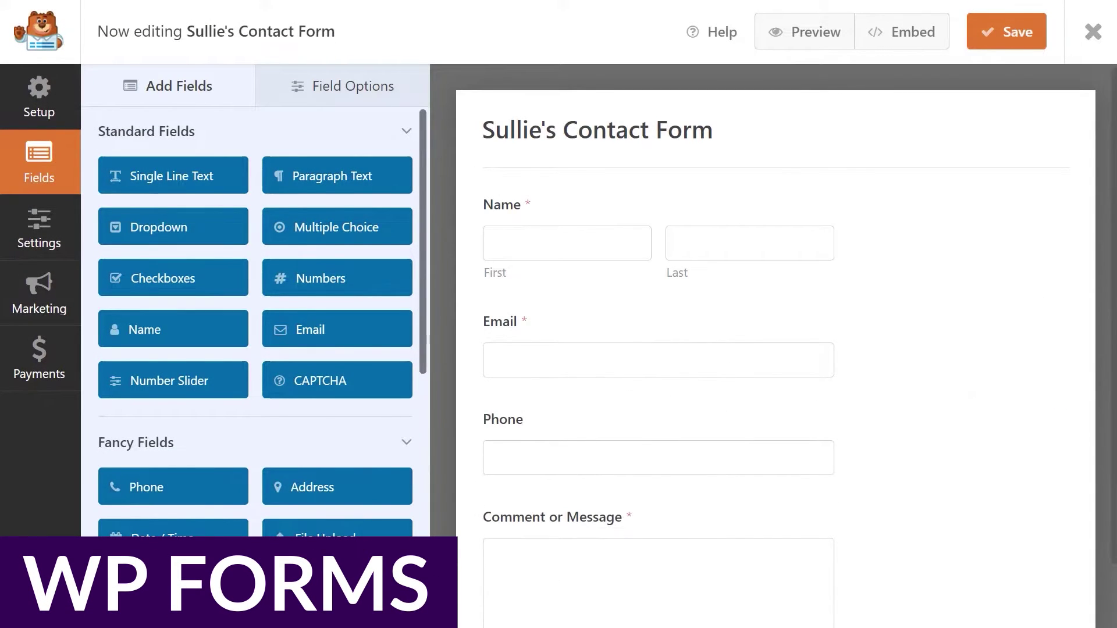
Add Website / URL and Address fields to Sullie's form, and Address below Phone in Tour Booking
drag(173, 589, 761, 487)
scroll(759, 486, down, 3)
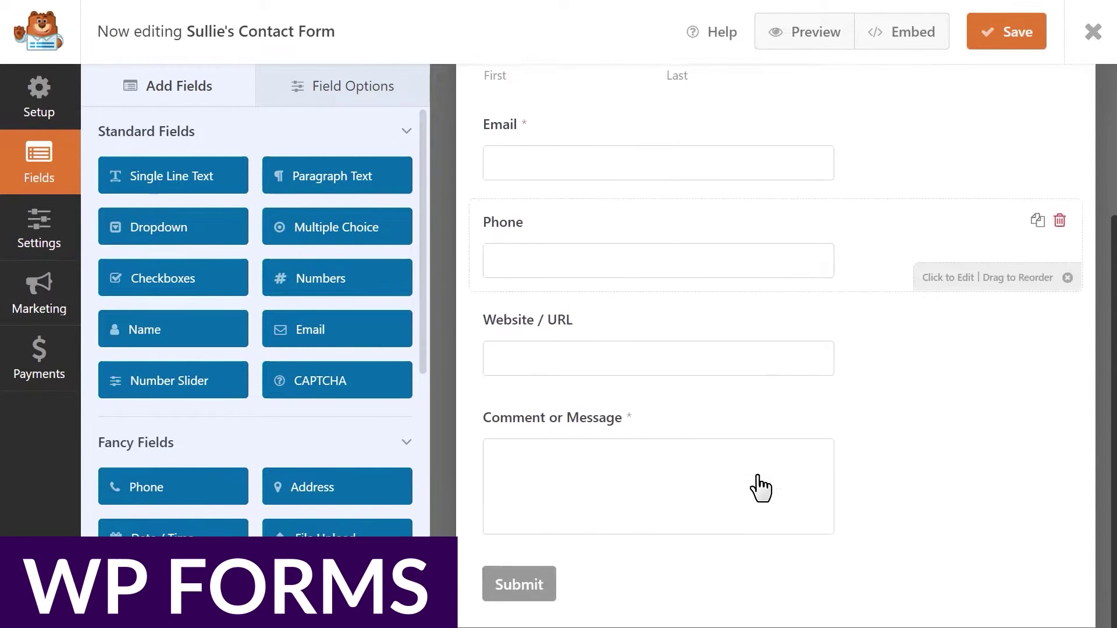
drag(316, 485, 764, 377)
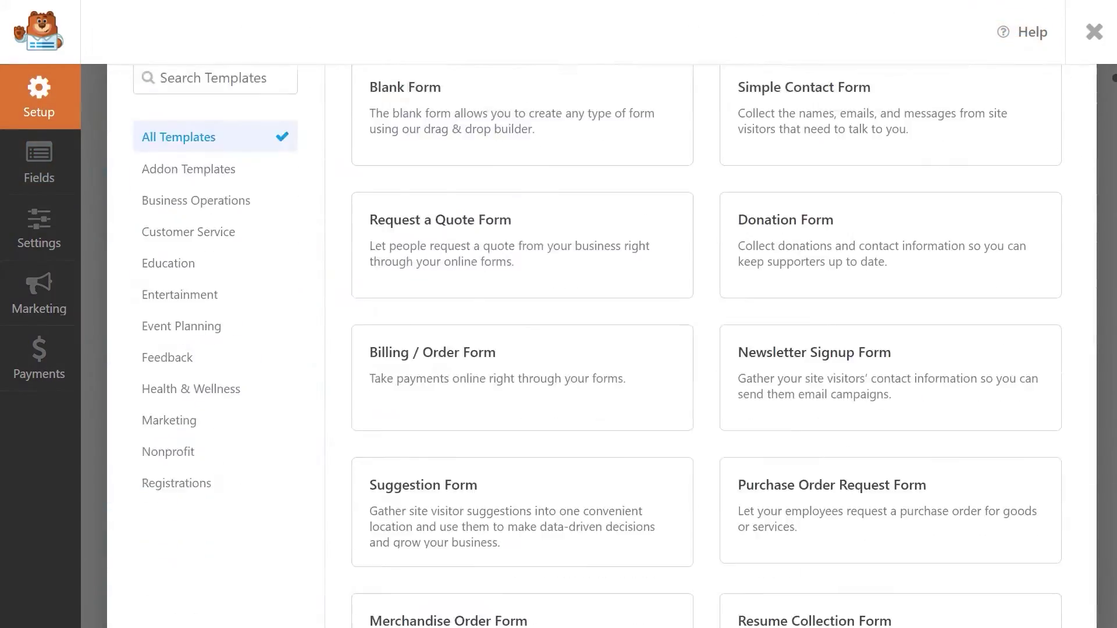
scroll(707, 349, down, 5)
scroll(707, 349, down, 5)
scroll(707, 349, down, 5)
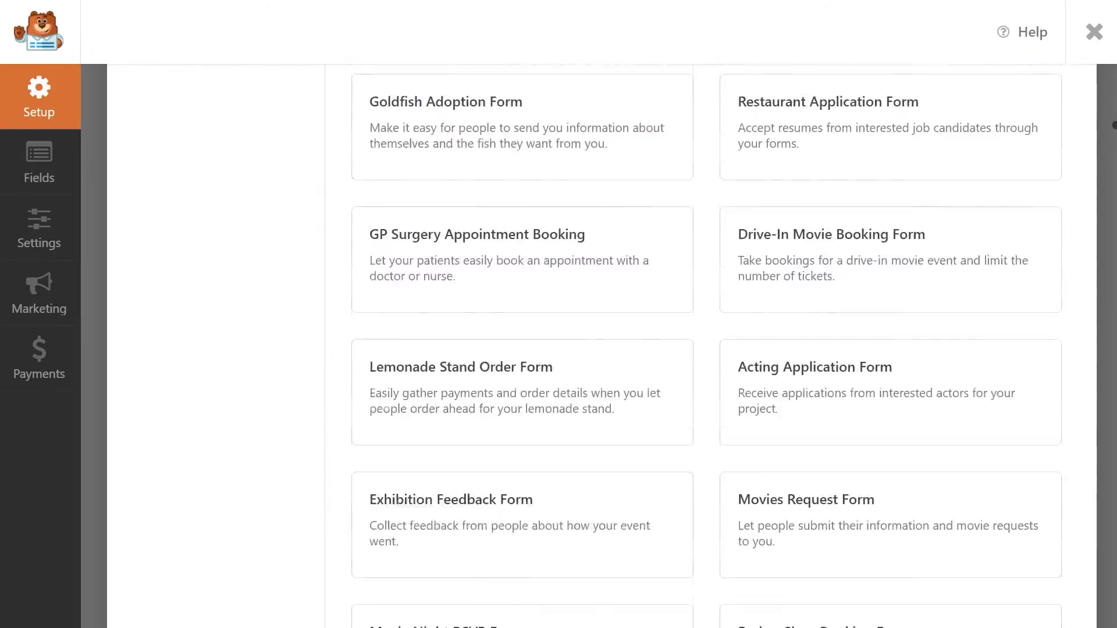
scroll(707, 349, down, 5)
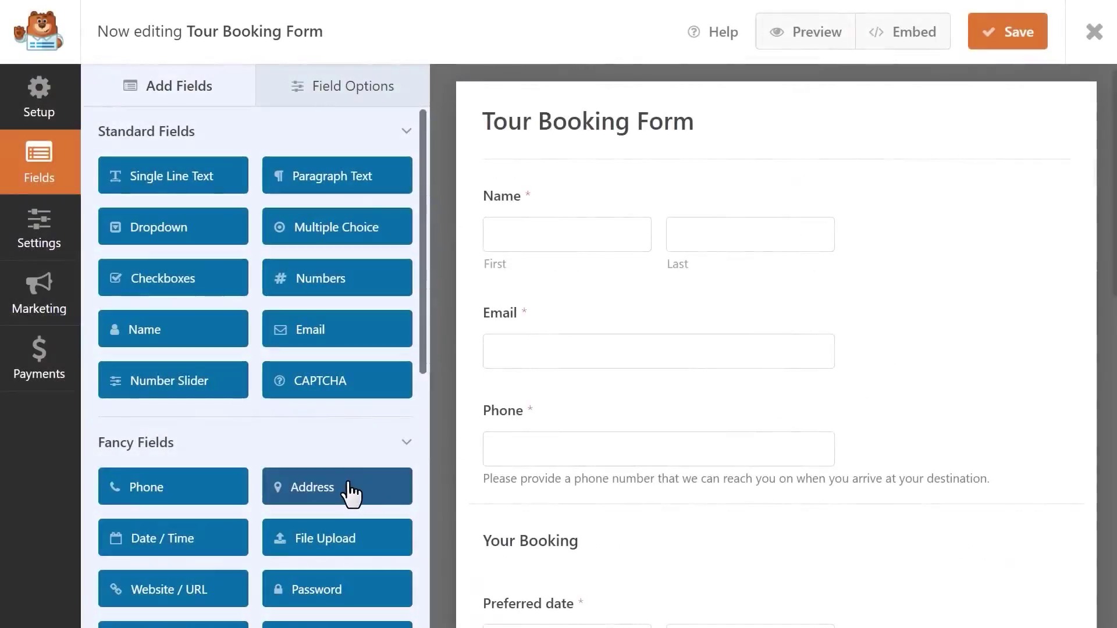
drag(388, 489, 595, 483)
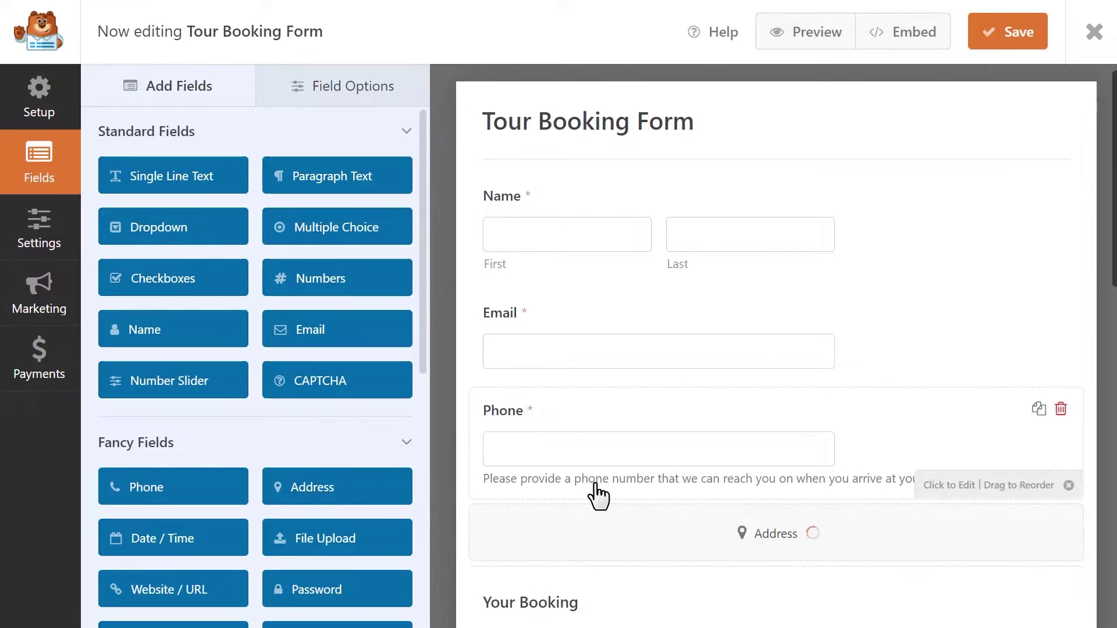
scroll(599, 494, down, 8)
scroll(599, 495, down, 1)
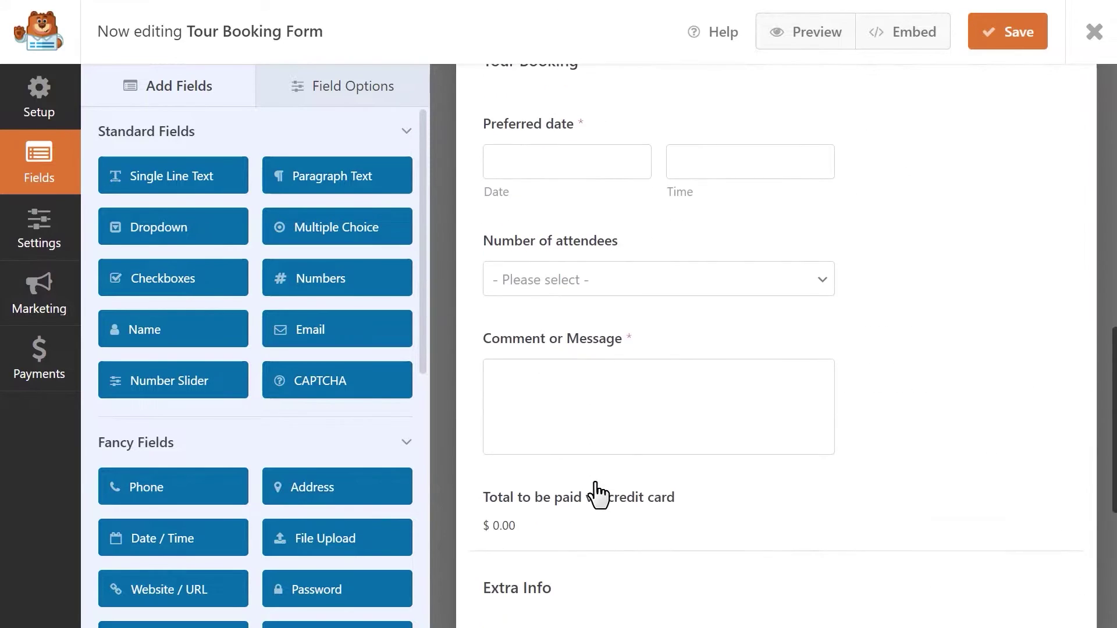
scroll(599, 495, down, 5)
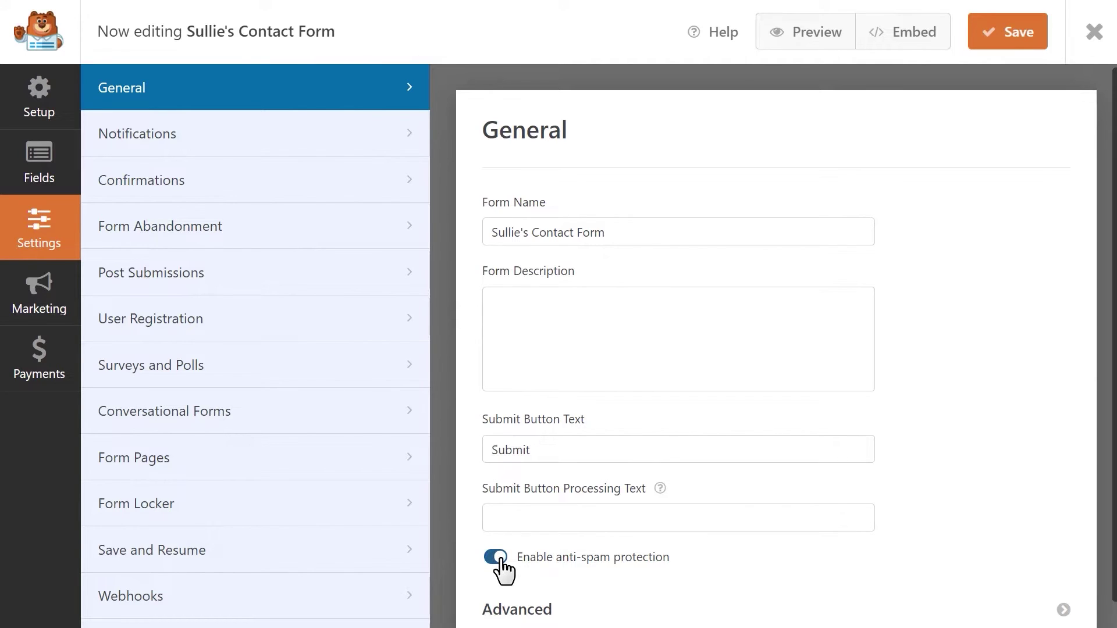
Complete the live form's spam check, then switch the Custom Captcha type to Question and Answer
click(297, 450)
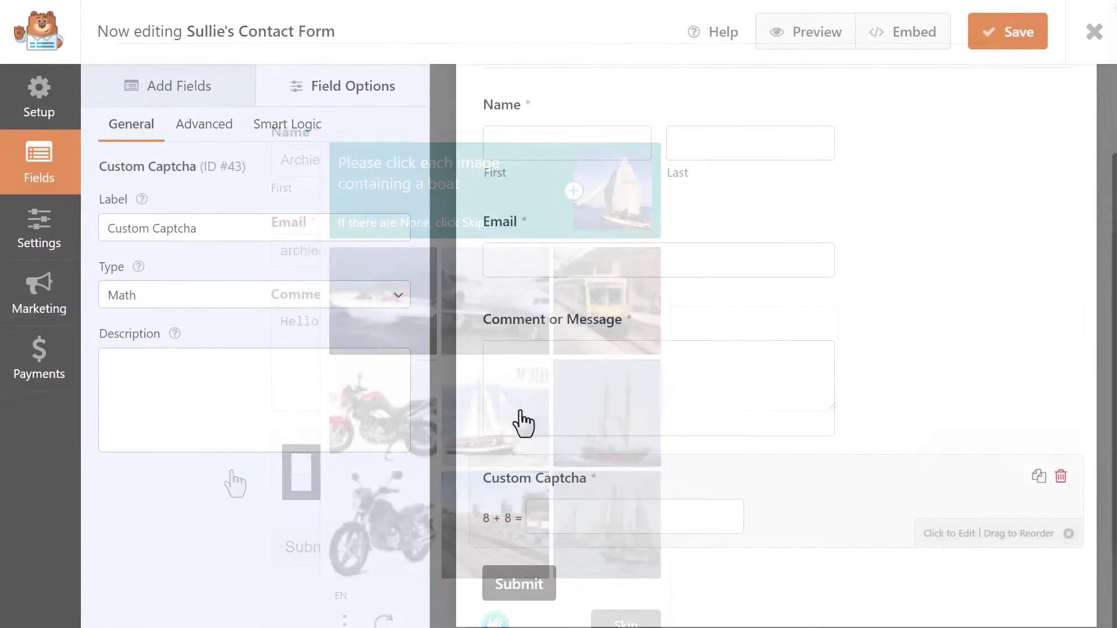
click(389, 297)
click(377, 334)
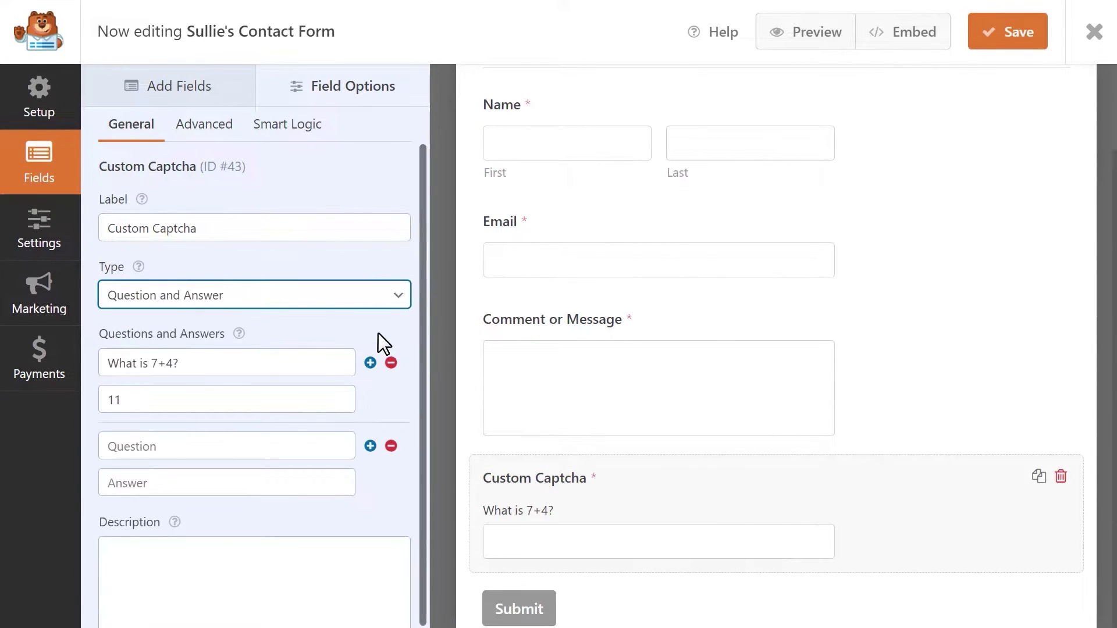